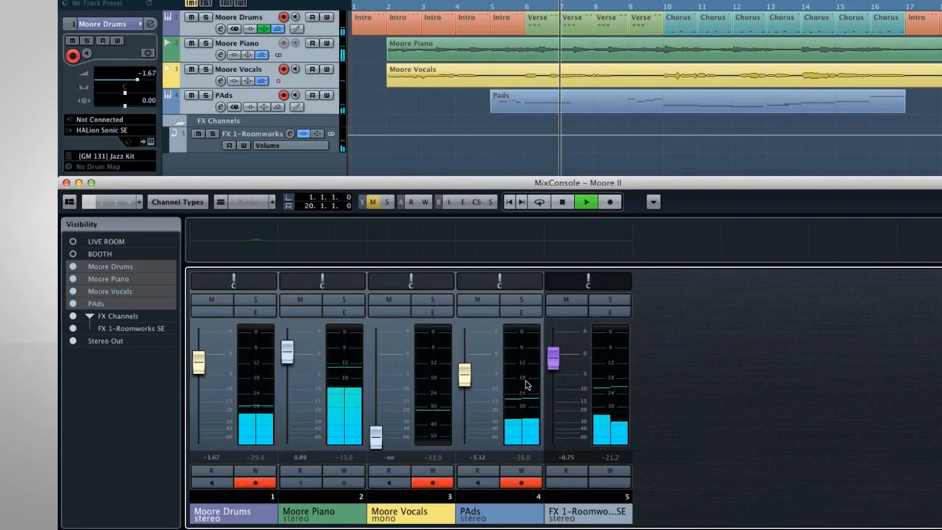
Step: Raise the PAds fader to about -4.13 dB and set Moore Drums to about 0.44 dB, panned to L12
{"action": "left_click_drag", "start_coordinate": [464, 374], "coordinate": [464, 370]}
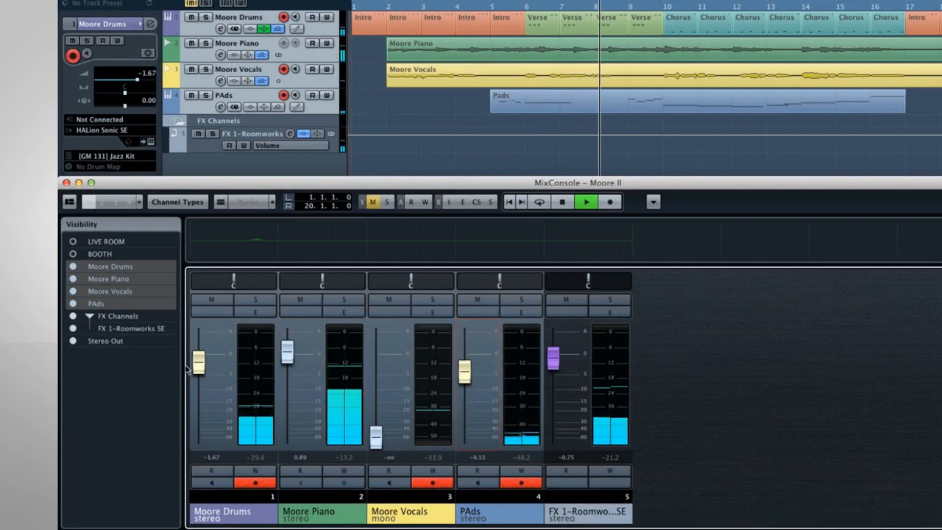
{"action": "left_click_drag", "start_coordinate": [199, 364], "coordinate": [199, 355]}
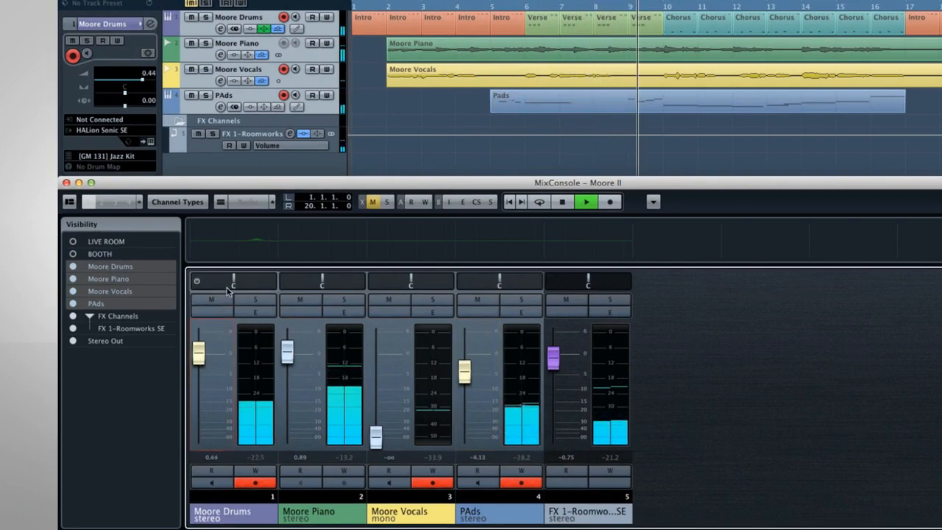
{"action": "left_click_drag", "start_coordinate": [234, 283], "coordinate": [226, 282]}
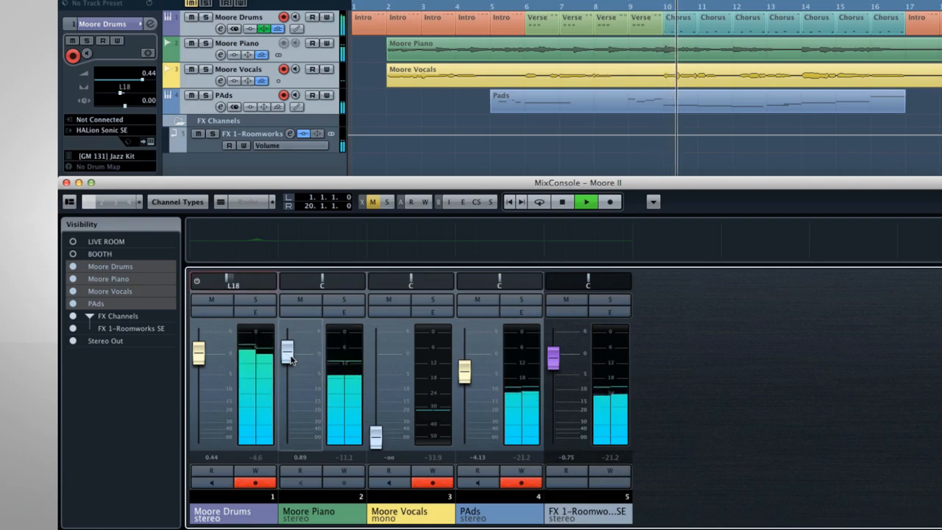
{"action": "left_click_drag", "start_coordinate": [228, 283], "coordinate": [231, 282]}
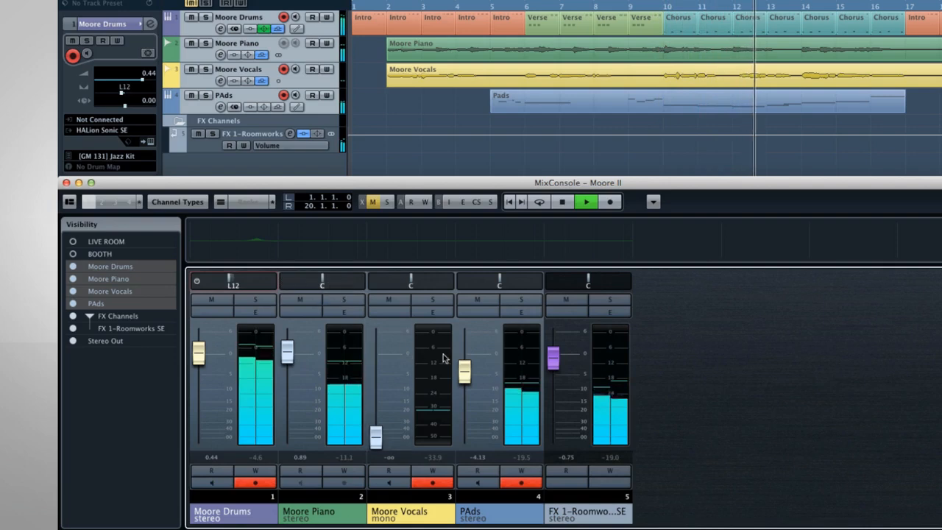
Step: Set PAds to about -3.58 dB, FX 1-Roomworks SE to -1.98 dB and Moore Vocals to -6.74 dB, and stop playback
{"action": "left_click_drag", "start_coordinate": [464, 372], "coordinate": [464, 370]}
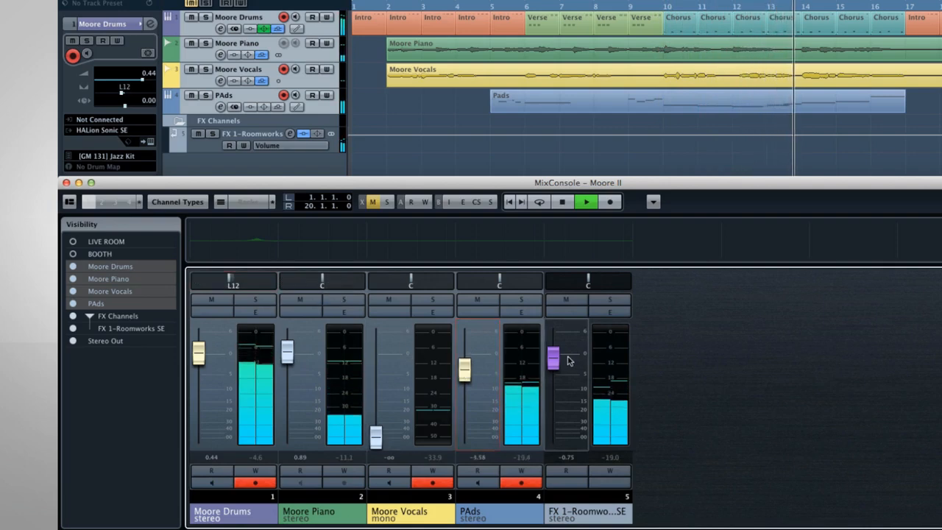
{"action": "left_click_drag", "start_coordinate": [553, 358], "coordinate": [554, 362]}
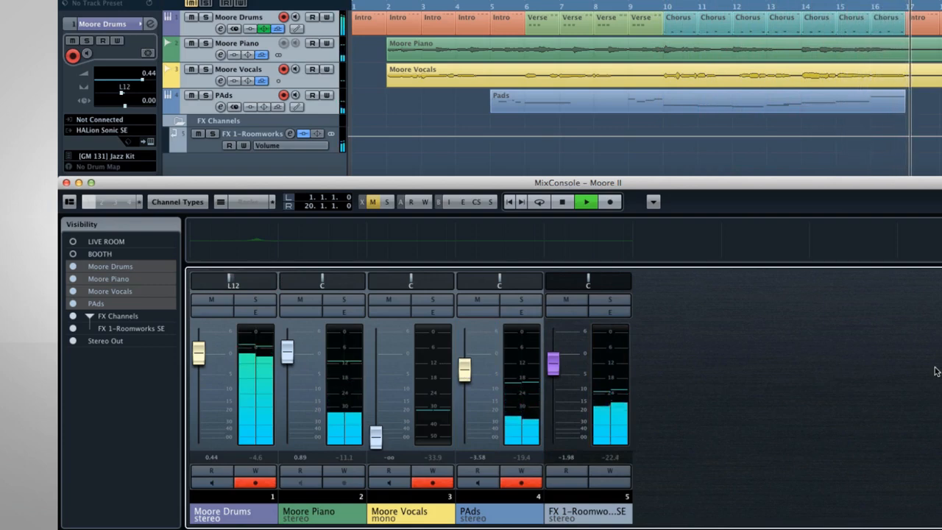
{"action": "left_click_drag", "start_coordinate": [376, 437], "coordinate": [376, 390]}
{"action": "key", "text": "space"}
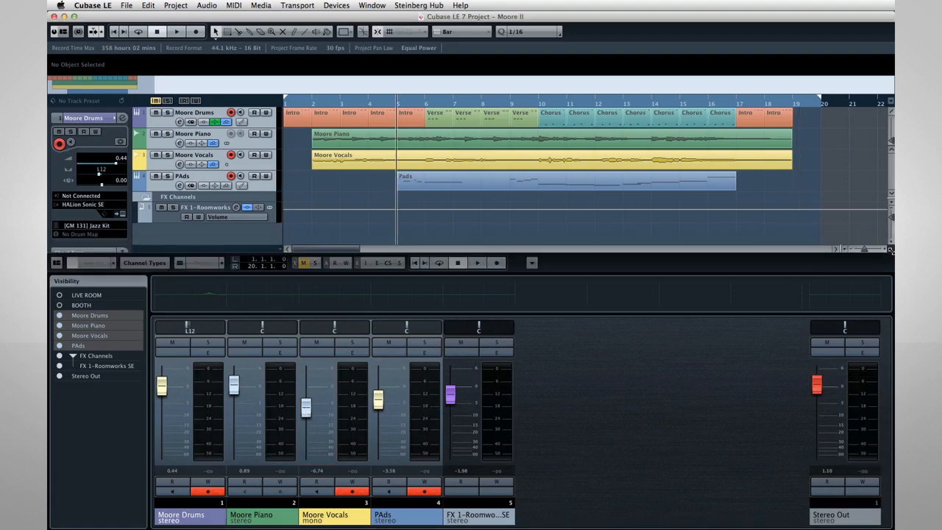
Step: Add one stereo group channel track to the project and name it VOX/Piano Sub
{"action": "left_click_drag", "start_coordinate": [891, 251], "coordinate": [891, 444]}
{"action": "left_click", "coordinate": [165, 217]}
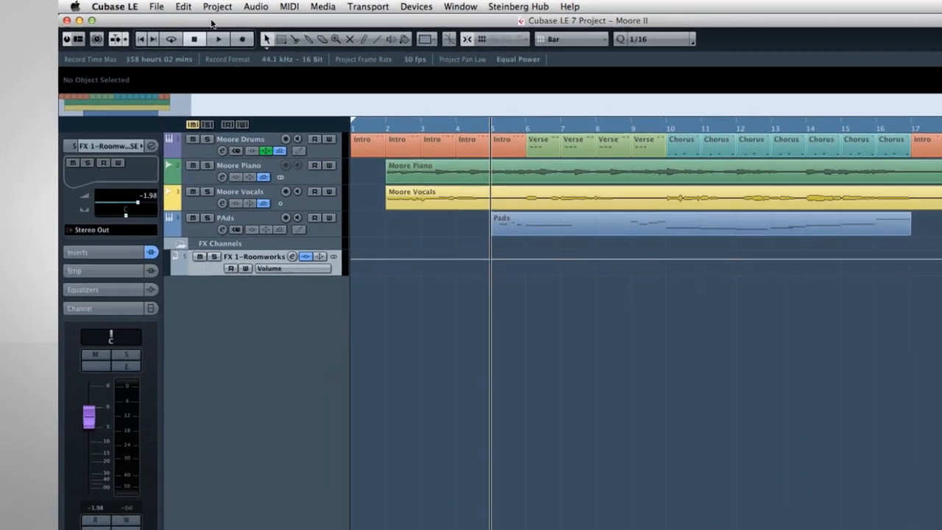
{"action": "left_click", "coordinate": [217, 6]}
{"action": "mouse_move", "coordinate": [232, 22]}
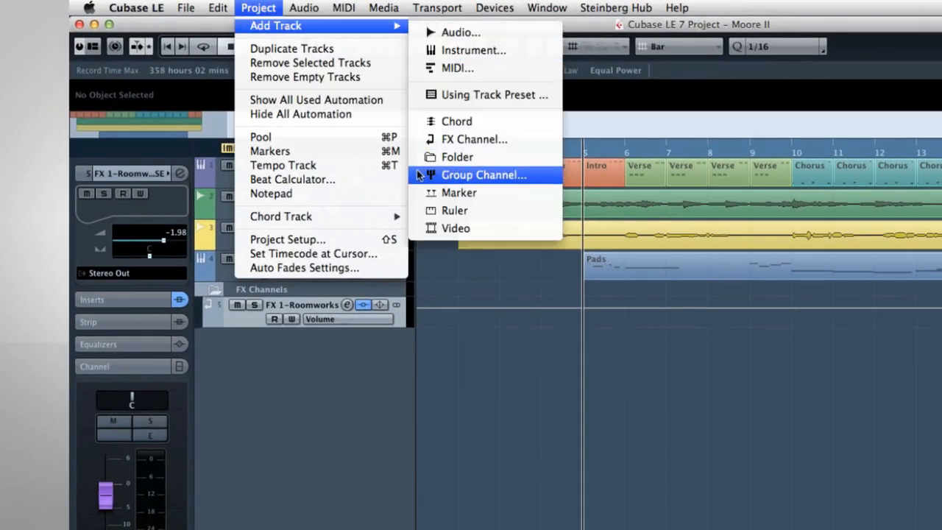
{"action": "left_click", "coordinate": [418, 174]}
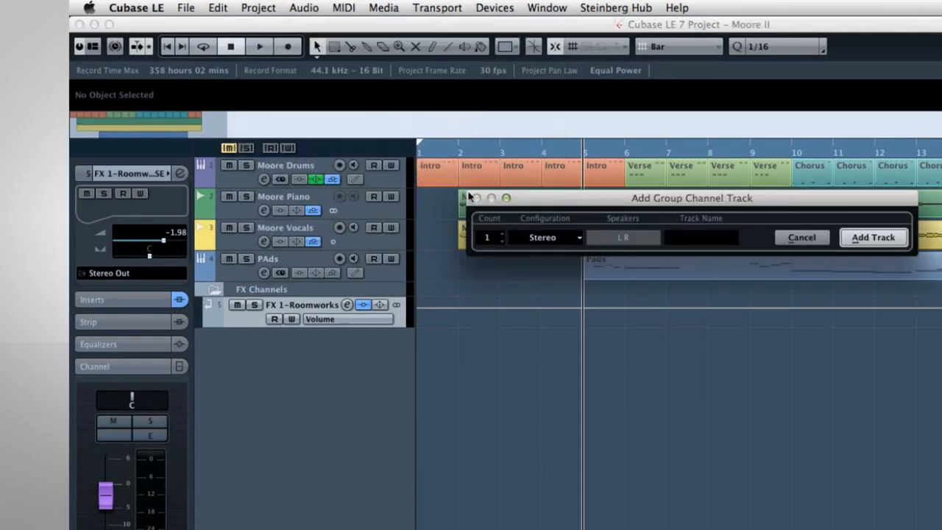
{"action": "left_click", "coordinate": [871, 237]}
{"action": "double_click", "coordinate": [284, 350]}
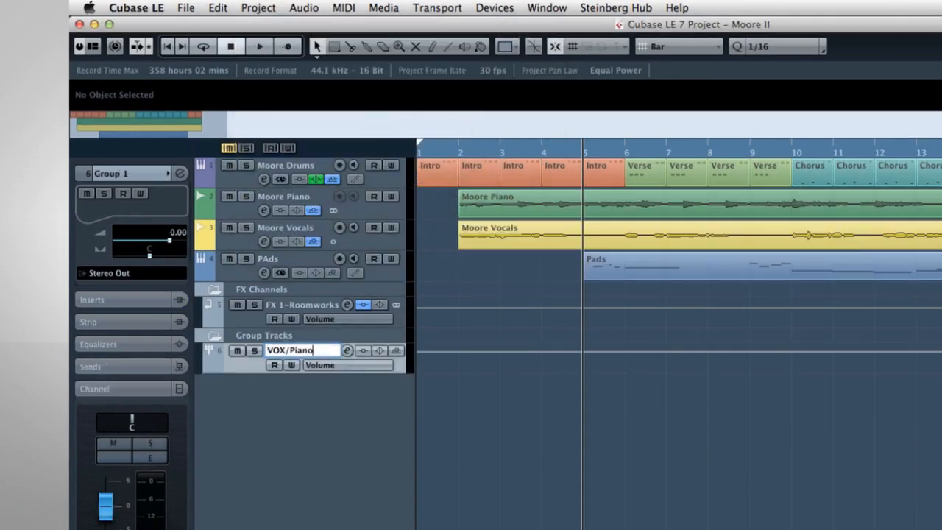
{"action": "type", "text": "VOX/Piano Sub"}
{"action": "key", "text": "Return"}
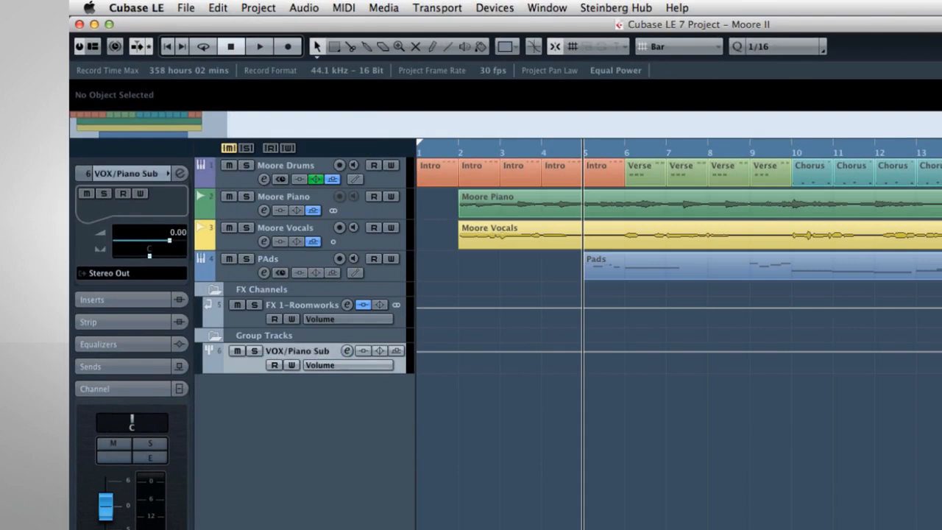
Step: Route the outputs of the Moore Piano and Moore Vocals tracks to the VOX/Piano Sub group
{"action": "left_click", "coordinate": [321, 205]}
{"action": "left_click", "coordinate": [114, 302]}
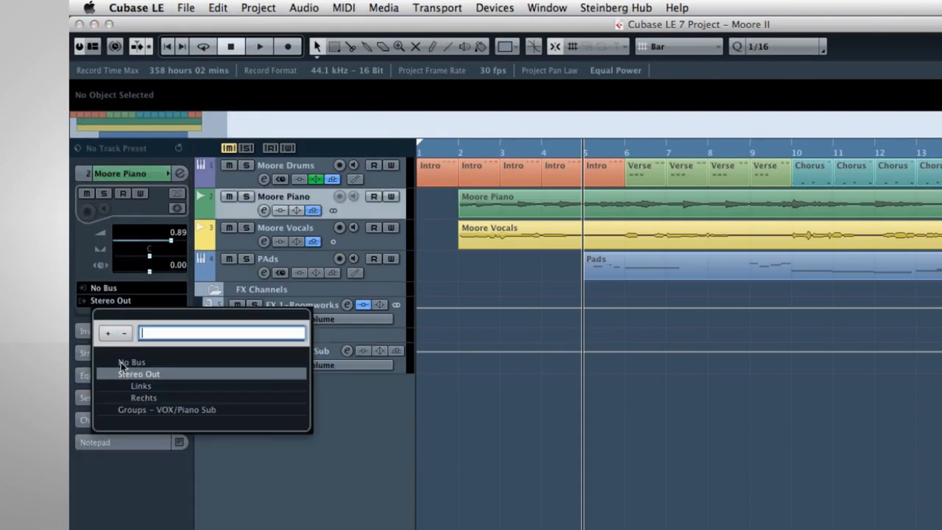
{"action": "left_click", "coordinate": [147, 409]}
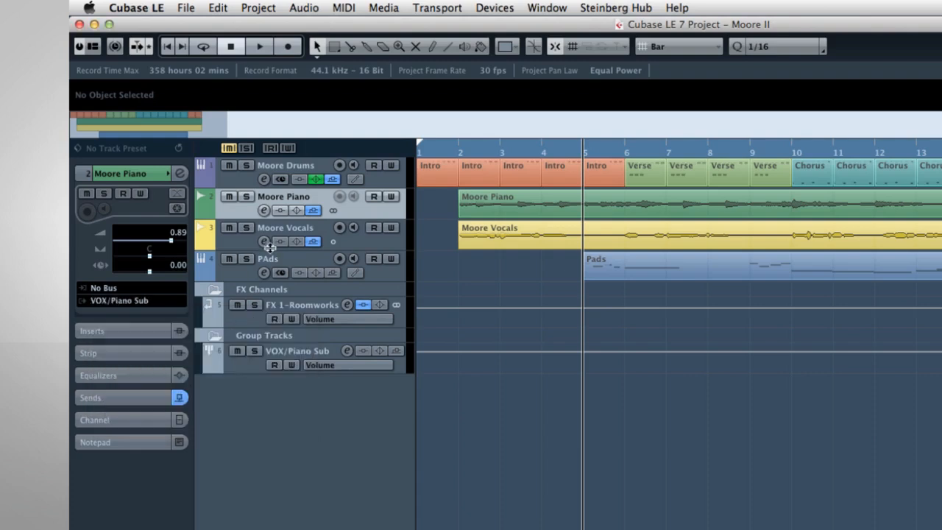
{"action": "left_click", "coordinate": [289, 235]}
{"action": "left_click", "coordinate": [110, 303]}
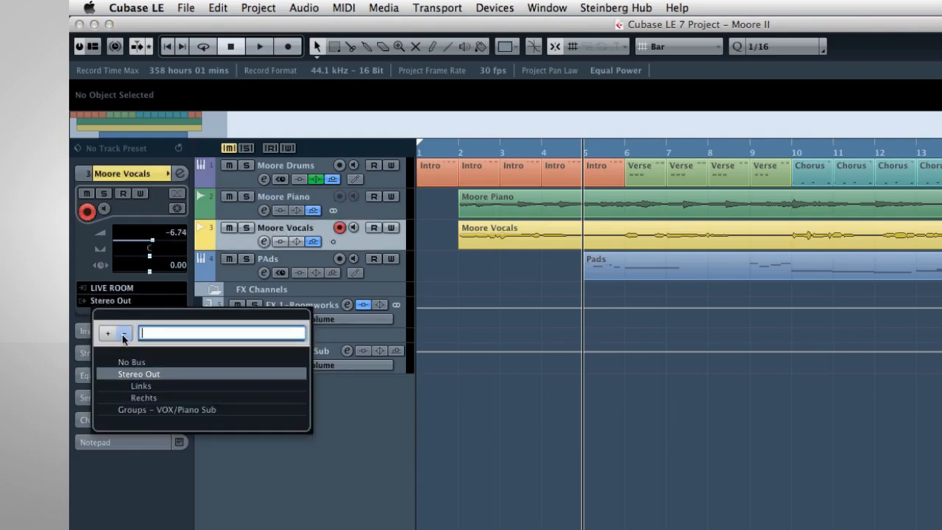
{"action": "left_click", "coordinate": [130, 412]}
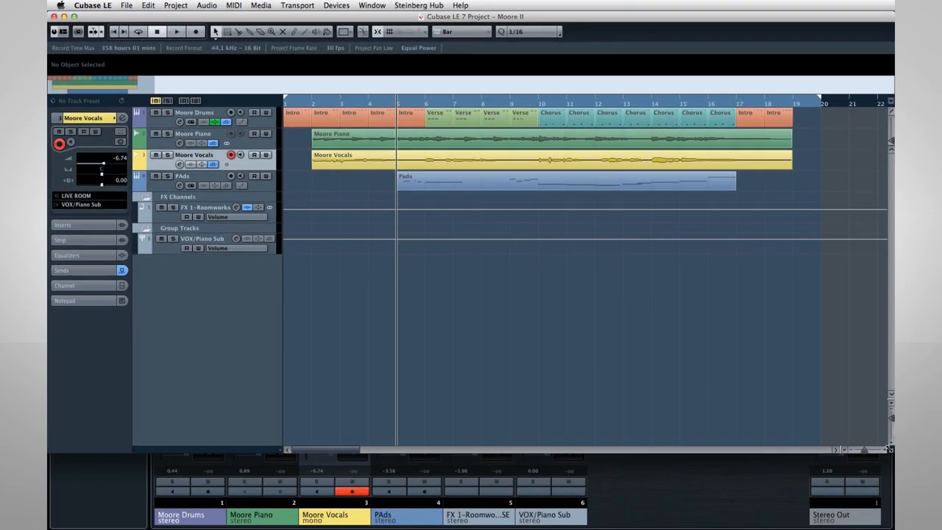
Step: During playback, mute FX 1-Roomworks SE and test the VOX/Piano Sub fader by lowering it fully and raising it to about -1.27 dB
{"action": "left_click_drag", "start_coordinate": [888, 451], "coordinate": [890, 248]}
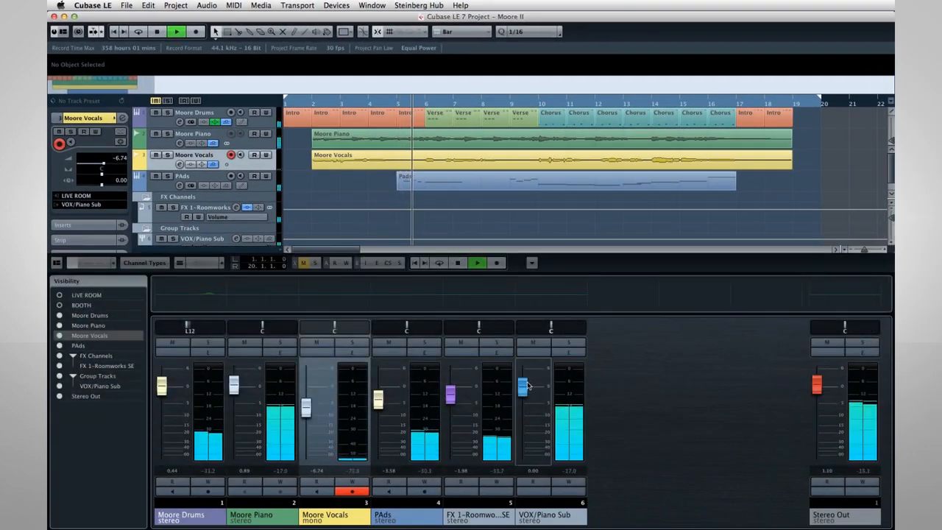
{"action": "left_click", "coordinate": [461, 342]}
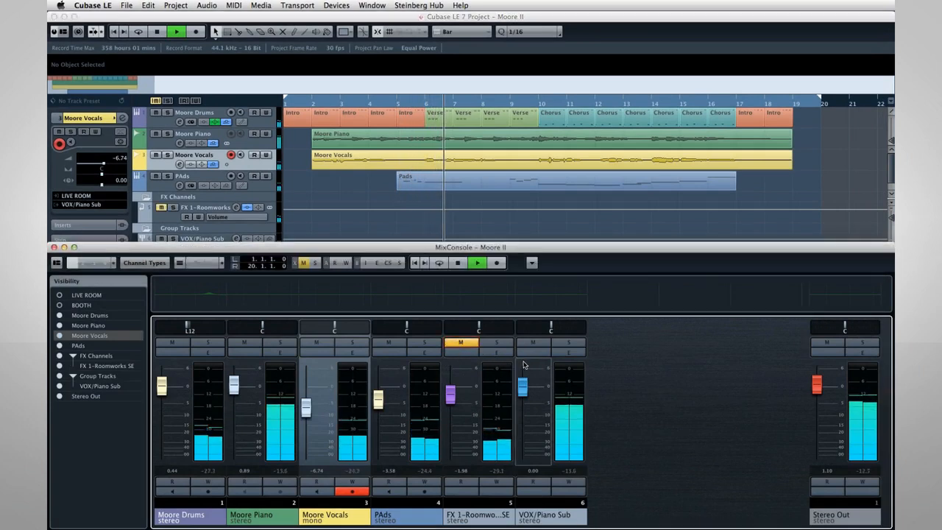
{"action": "left_click_drag", "start_coordinate": [522, 386], "coordinate": [524, 477]}
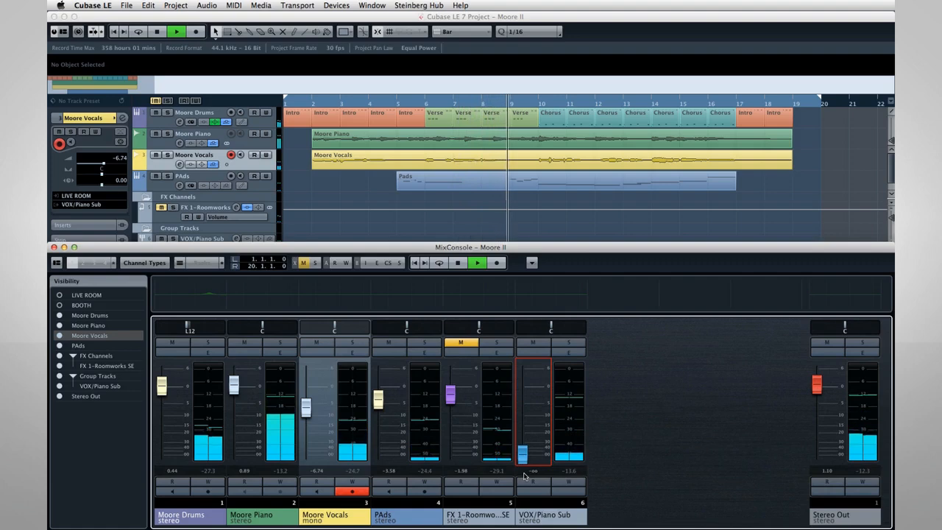
{"action": "left_click_drag", "start_coordinate": [522, 457], "coordinate": [522, 395]}
Step: Audition the VOX/Piano Sub group soloed and muted while raising its fader to about 0.89 dB
{"action": "left_click", "coordinate": [568, 343]}
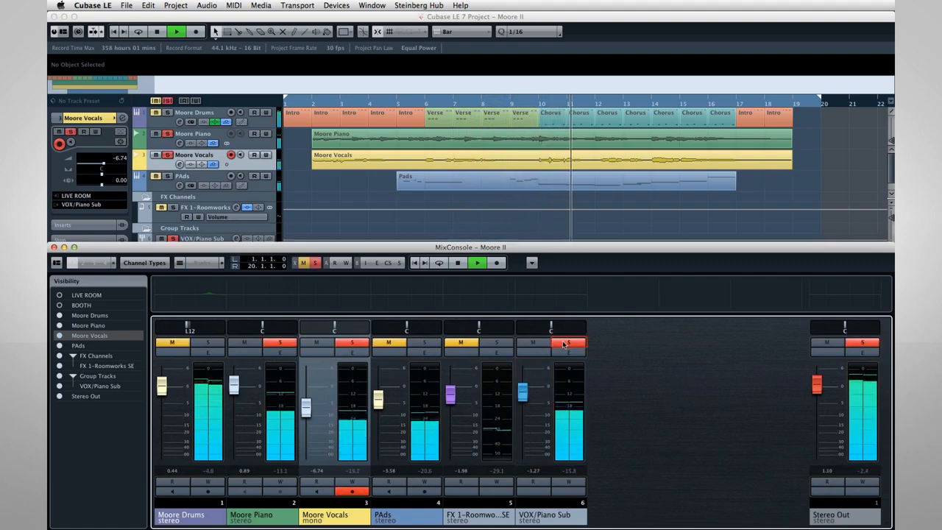
{"action": "left_click_drag", "start_coordinate": [522, 392], "coordinate": [523, 384]}
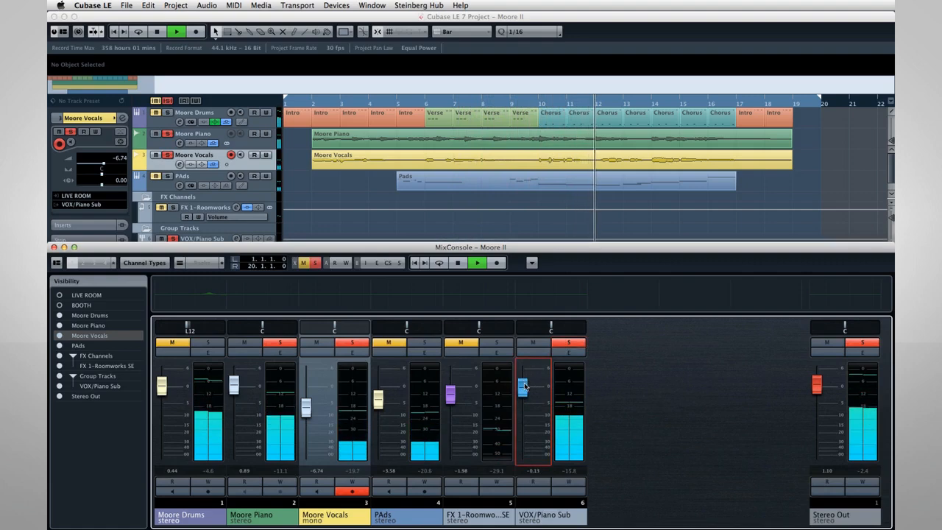
{"action": "left_click", "coordinate": [558, 344]}
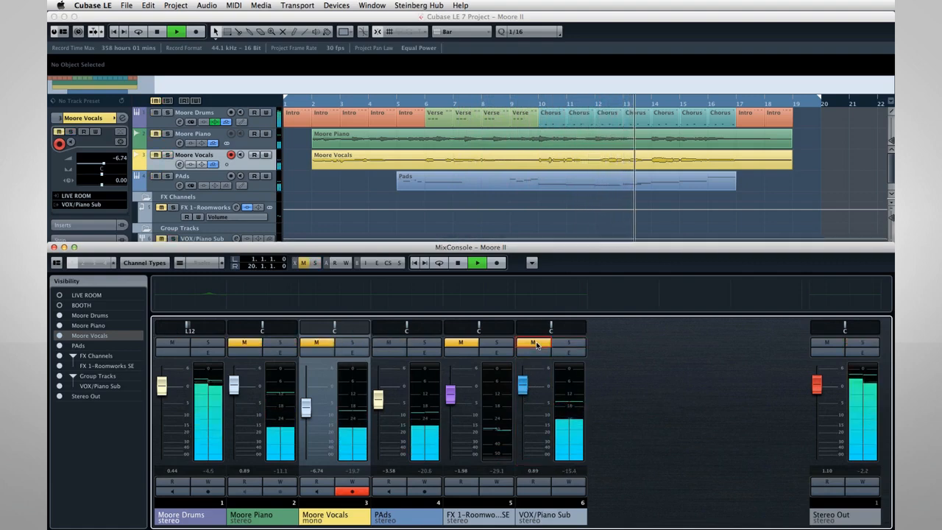
Step: Set the VOX/Piano Sub fader to about 0.44 dB, unmute FX 1-Roomworks SE and stop playback
{"action": "mouse_move", "coordinate": [524, 386]}
{"action": "left_mouse_down"}
{"action": "mouse_move", "coordinate": [525, 416]}
{"action": "mouse_move", "coordinate": [523, 385]}
{"action": "left_mouse_up"}
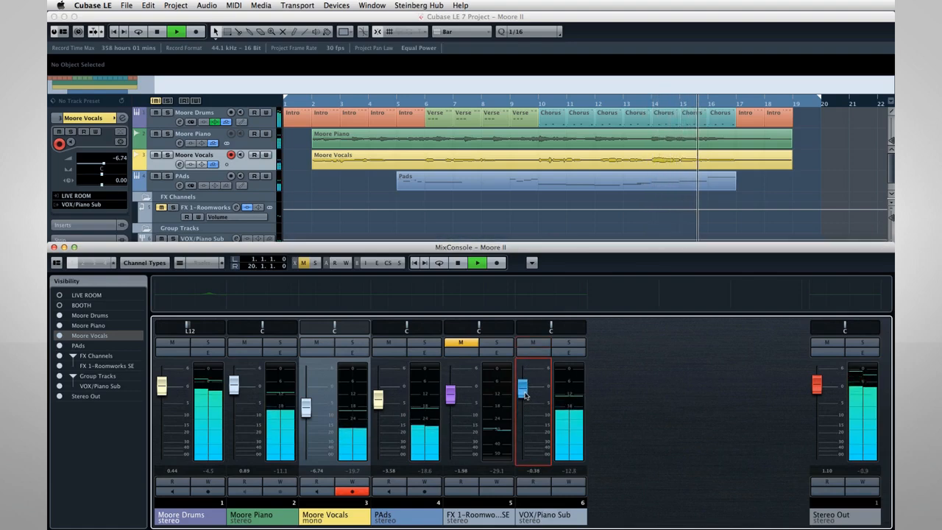
{"action": "left_click", "coordinate": [462, 344]}
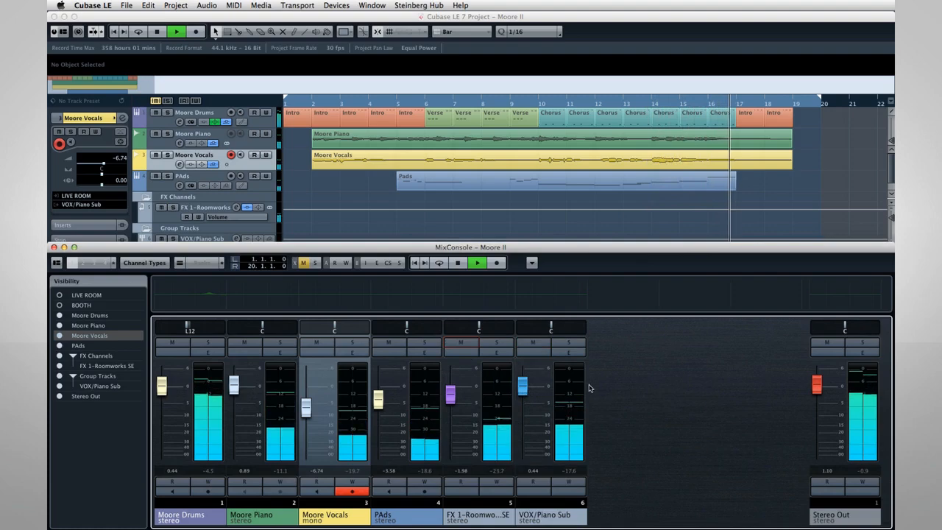
{"action": "key", "text": "space"}
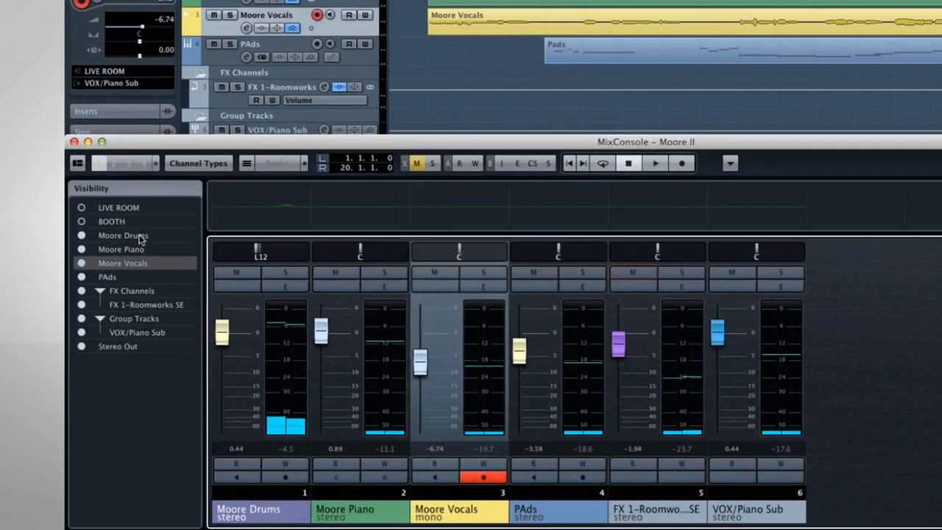
Step: Link the Moore Drums, Moore Piano, Moore Vocals and PAds channels and raise their faders together, bringing Moore Piano to about 4.28 dB
{"action": "left_click", "coordinate": [105, 317]}
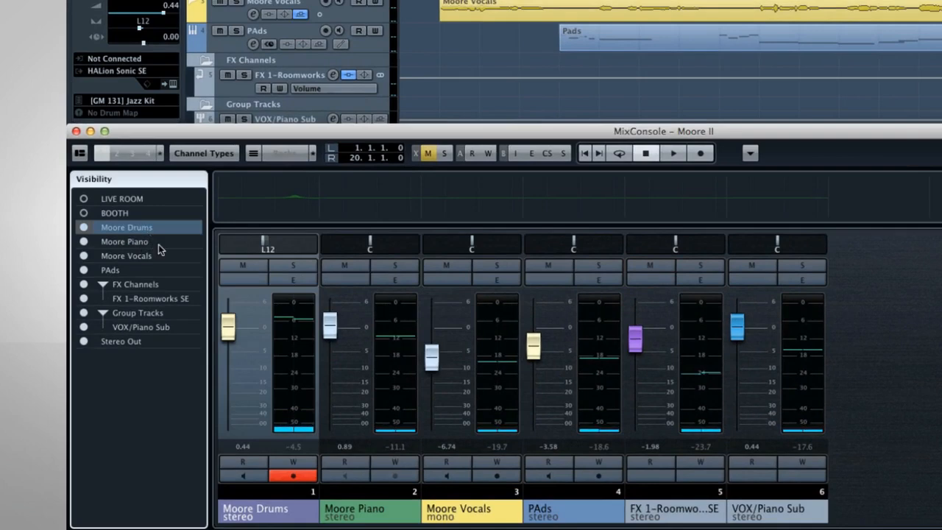
{"action": "left_click", "coordinate": [159, 245], "text": "shift"}
{"action": "left_click", "coordinate": [157, 253], "text": "shift"}
{"action": "left_click", "coordinate": [155, 267], "text": "shift"}
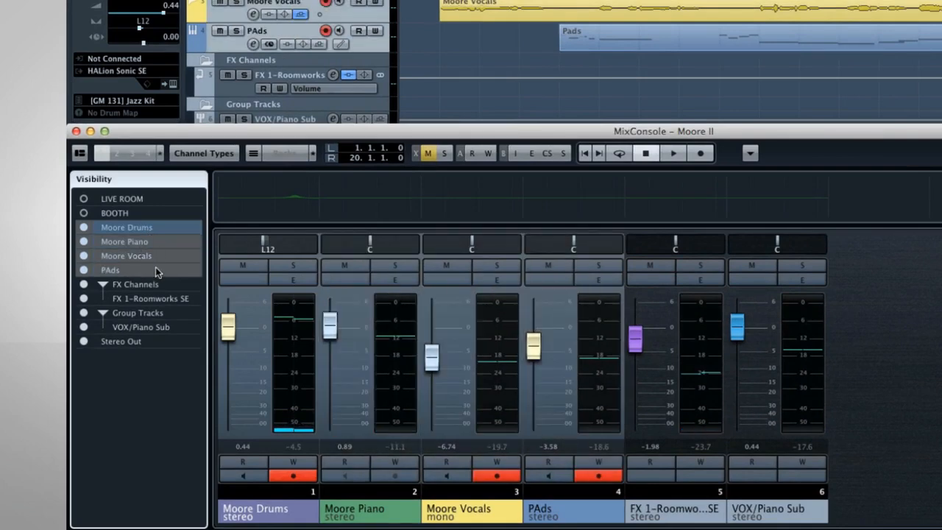
{"action": "right_click", "coordinate": [163, 228]}
{"action": "left_click", "coordinate": [181, 236]}
{"action": "left_click_drag", "start_coordinate": [324, 334], "coordinate": [324, 312]}
Step: Unlink the four selected channels and lower the Moore Vocals fader on its own
{"action": "right_click", "coordinate": [181, 231]}
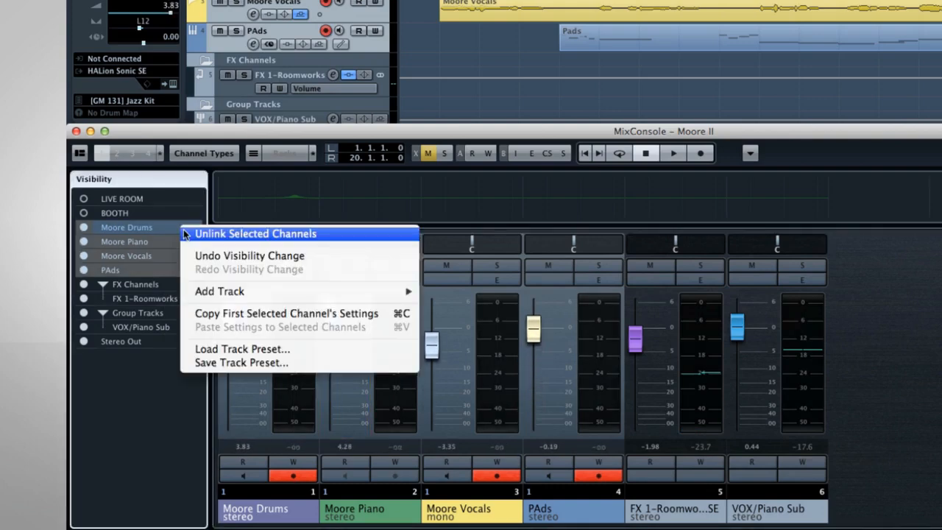
{"action": "left_click", "coordinate": [188, 234]}
{"action": "left_click_drag", "start_coordinate": [430, 357], "coordinate": [430, 393]}
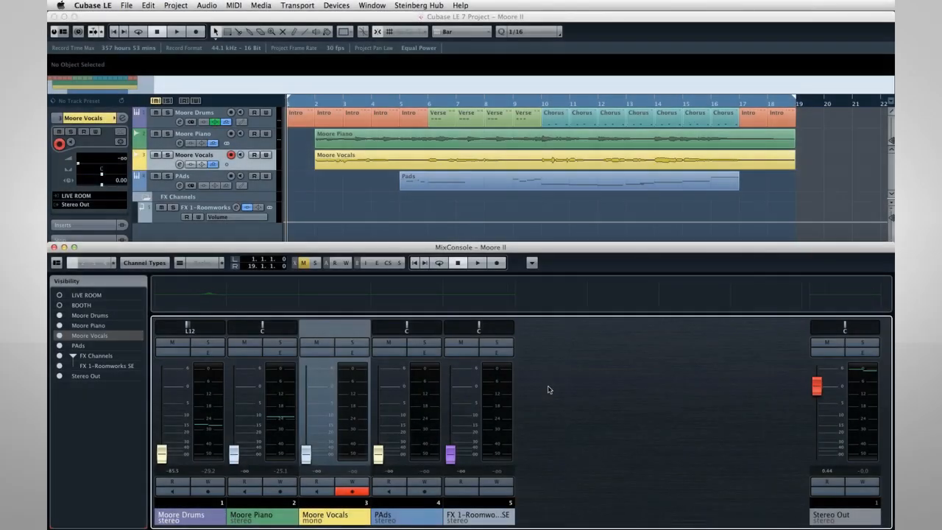
Step: Loop playback over the chorus from bar 10 to bar 17 and raise the Moore Drums fader to about 3.18 dB
{"action": "left_click_drag", "start_coordinate": [289, 99], "coordinate": [518, 109]}
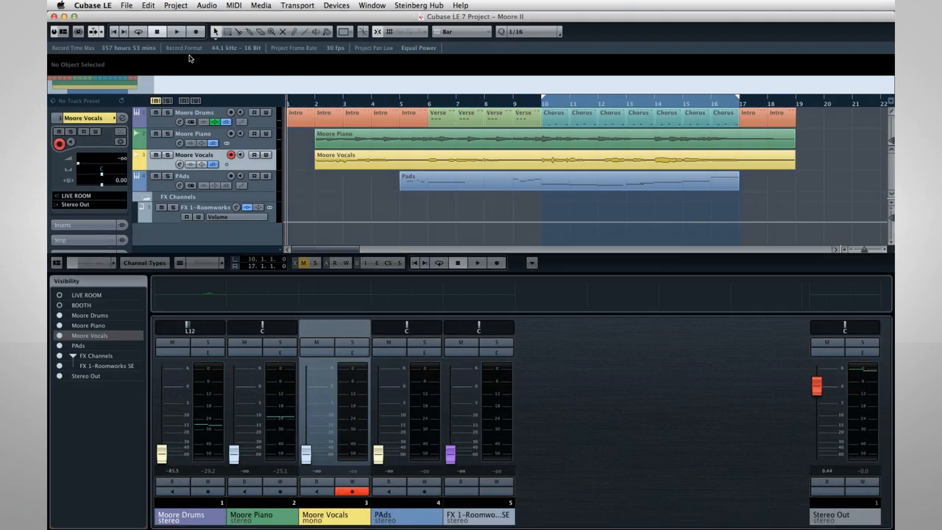
{"action": "left_click", "coordinate": [175, 33]}
{"action": "left_click_drag", "start_coordinate": [161, 454], "coordinate": [162, 382]}
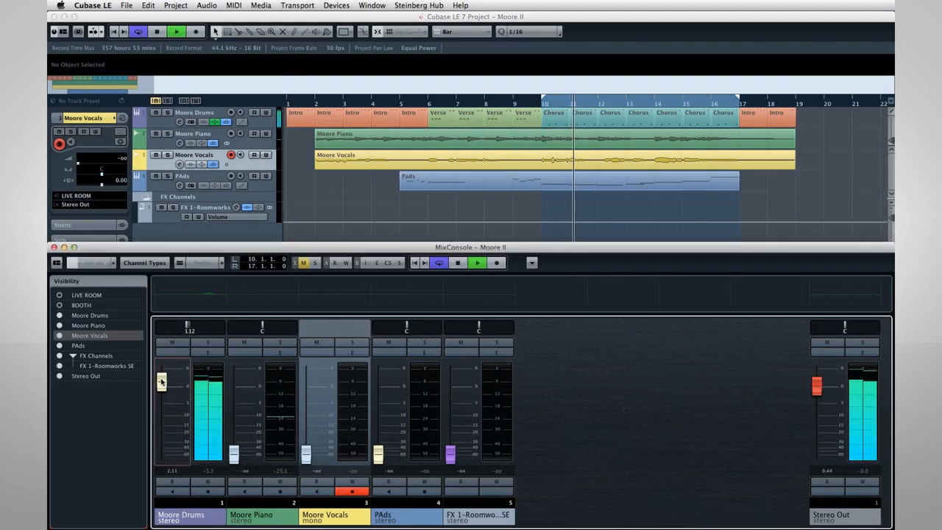
{"action": "left_click_drag", "start_coordinate": [161, 376], "coordinate": [159, 378]}
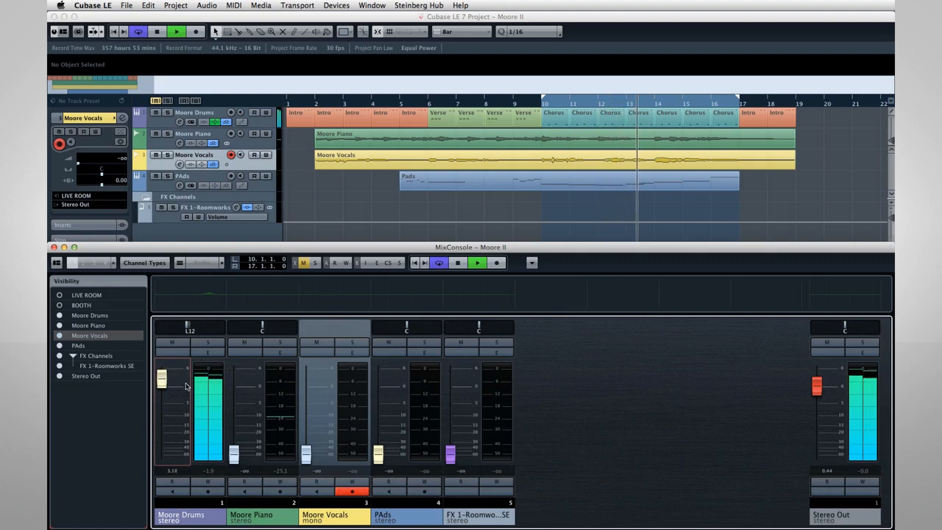
Step: Bring up the faders against the drums: Moore Piano to about 0.44 dB, PAds to -13.0 dB and Moore Vocals to -2.13 dB
{"action": "left_click_drag", "start_coordinate": [234, 455], "coordinate": [234, 396]}
{"action": "left_click_drag", "start_coordinate": [378, 454], "coordinate": [380, 420]}
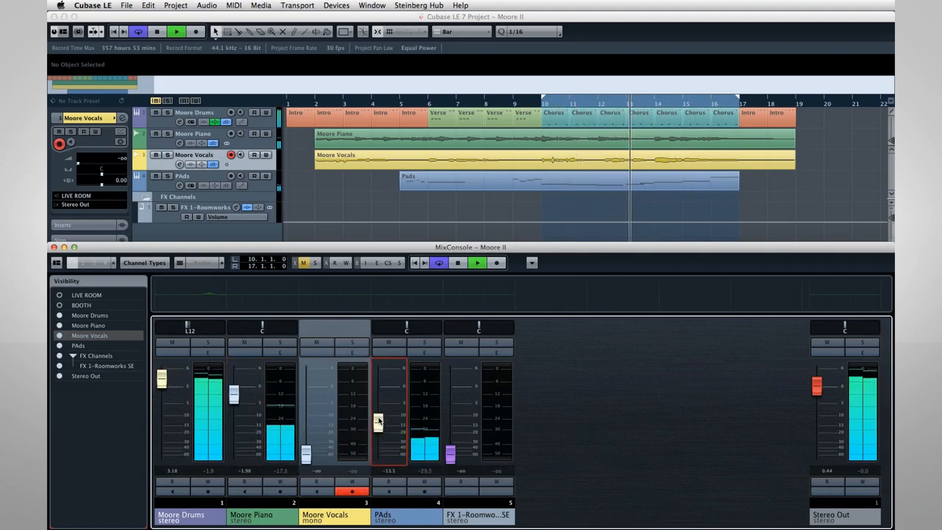
{"action": "left_click_drag", "start_coordinate": [234, 385], "coordinate": [234, 380]}
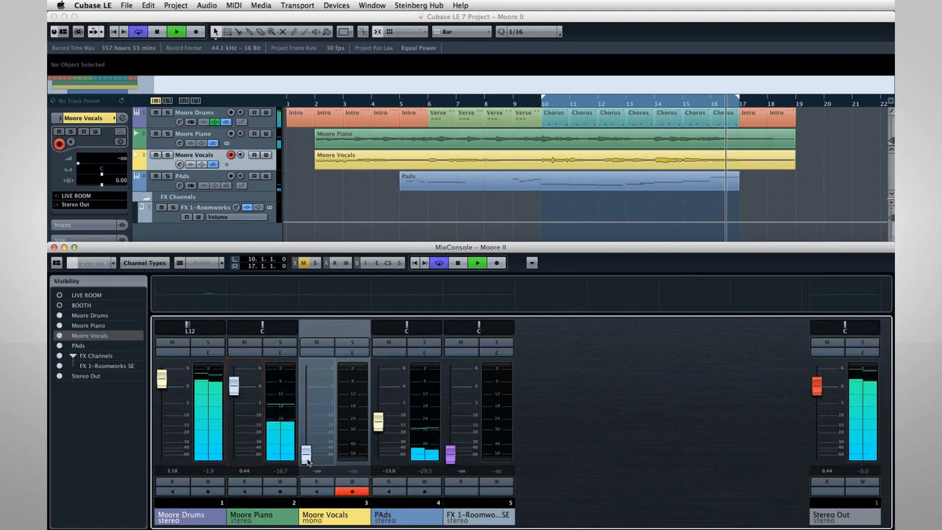
{"action": "left_click_drag", "start_coordinate": [306, 458], "coordinate": [305, 403]}
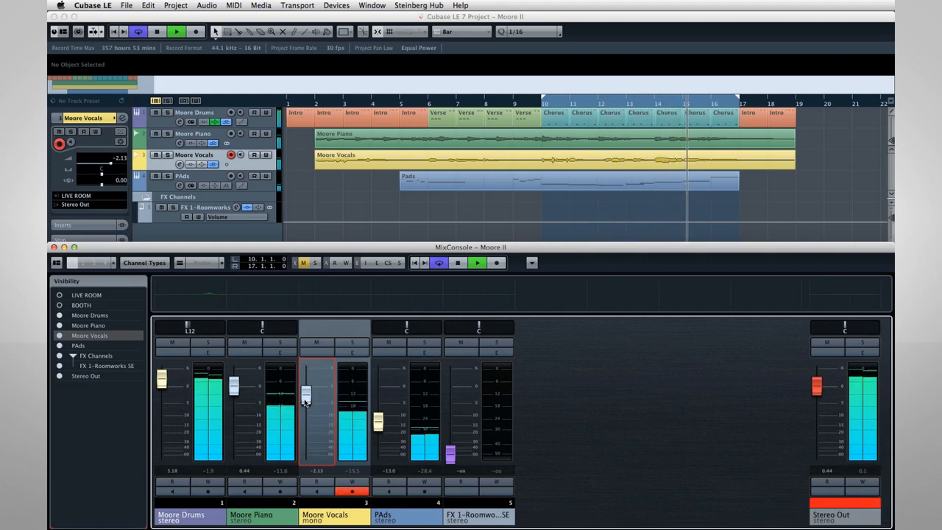
Step: Bring the Stereo Out fader and the Moore Drums, Moore Piano, Moore Vocals and PAds faders back to about 0 dB with playback stopped
{"action": "left_click_drag", "start_coordinate": [816, 392], "coordinate": [815, 395]}
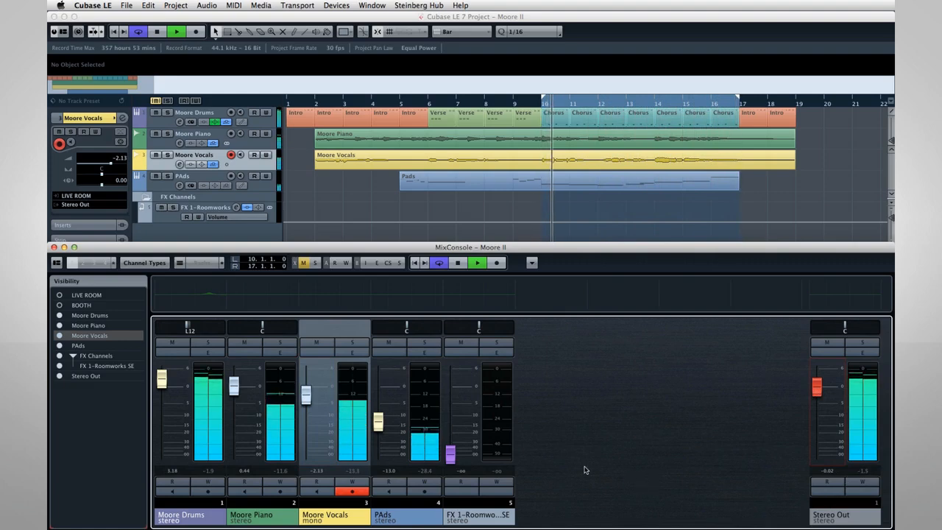
{"action": "key", "text": "space"}
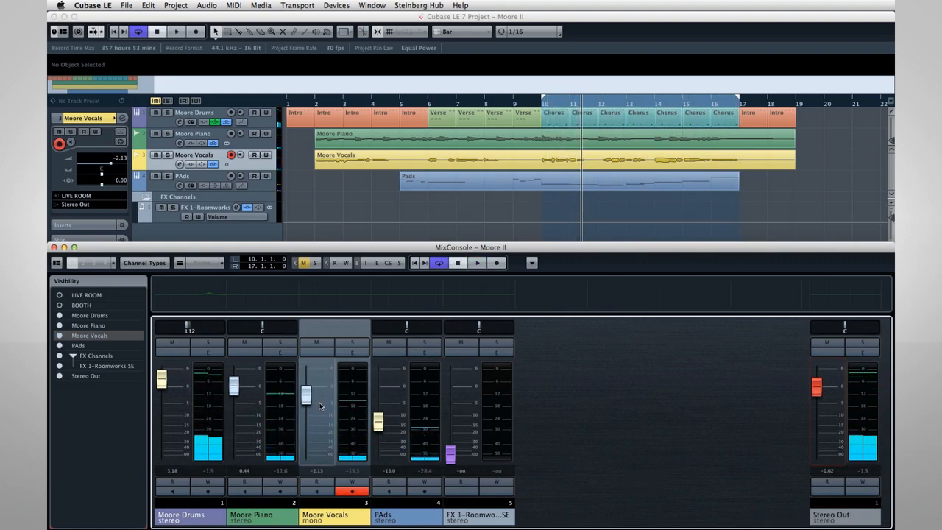
{"action": "right_click", "coordinate": [161, 379]}
{"action": "key", "text": "Escape"}
{"action": "left_click_drag", "start_coordinate": [234, 387], "coordinate": [236, 390]}
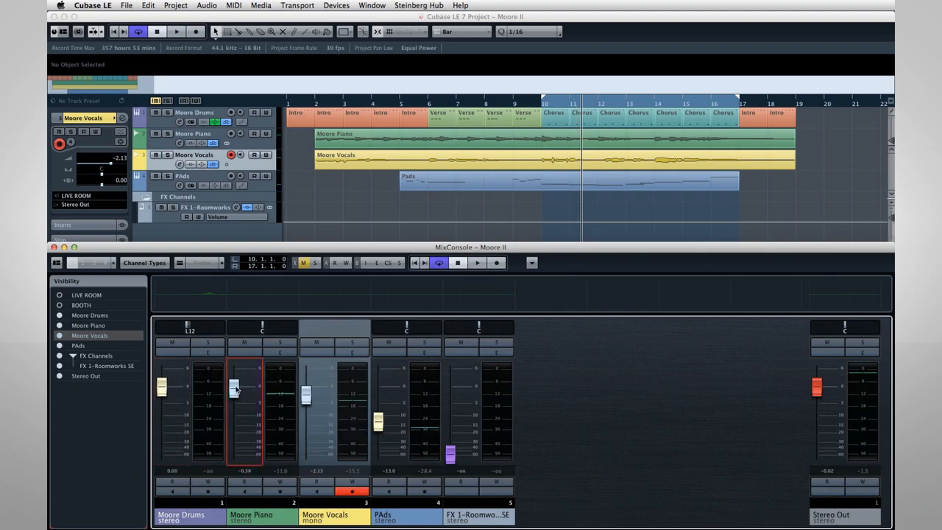
{"action": "left_click_drag", "start_coordinate": [306, 387], "coordinate": [305, 390]}
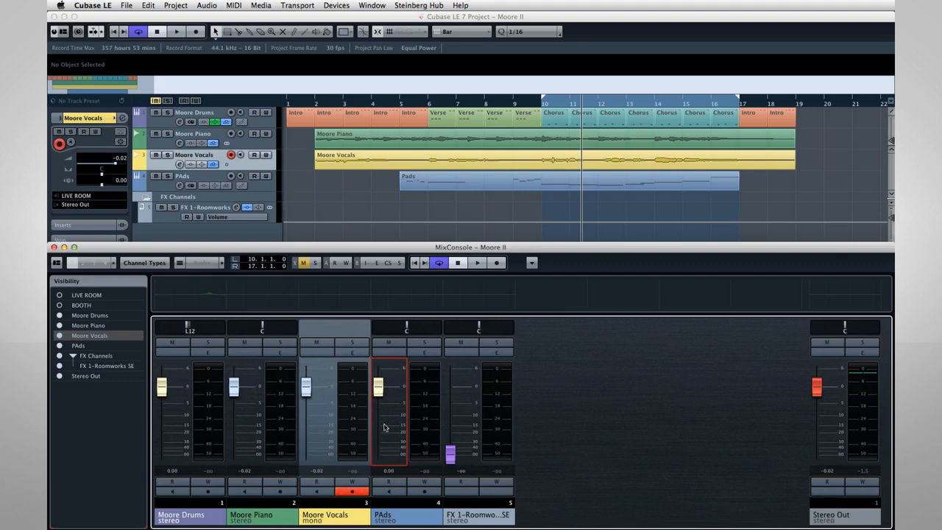
Step: Play the chorus while lowering the PAds fader to about -9.58 dB and the Moore Vocals fader to about -3.58 dB, and stop playback
{"action": "key", "text": "space"}
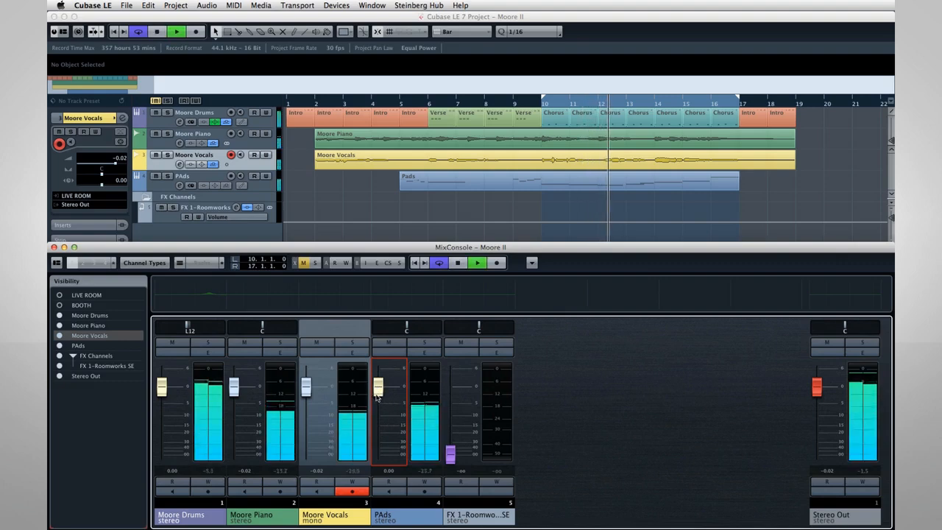
{"action": "left_click_drag", "start_coordinate": [377, 390], "coordinate": [377, 416]}
{"action": "left_click_drag", "start_coordinate": [307, 390], "coordinate": [306, 406]}
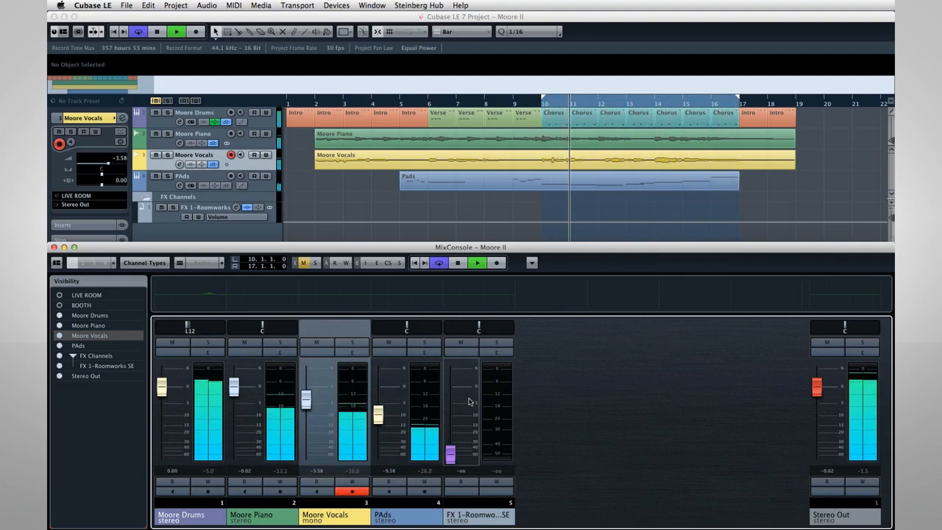
{"action": "key", "text": "space"}
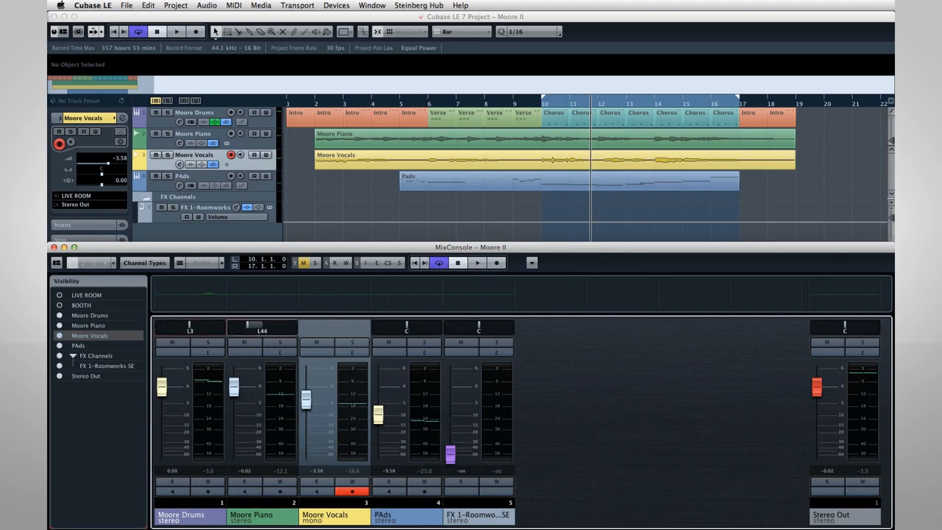
Step: In the Moore Piano channel settings, move EQ band 1 to about 789 Hz at -0.7 dB and set the Roomworks SE send to -10.0
{"action": "left_click", "coordinate": [277, 356]}
{"action": "left_click_drag", "start_coordinate": [376, 307], "coordinate": [508, 315]}
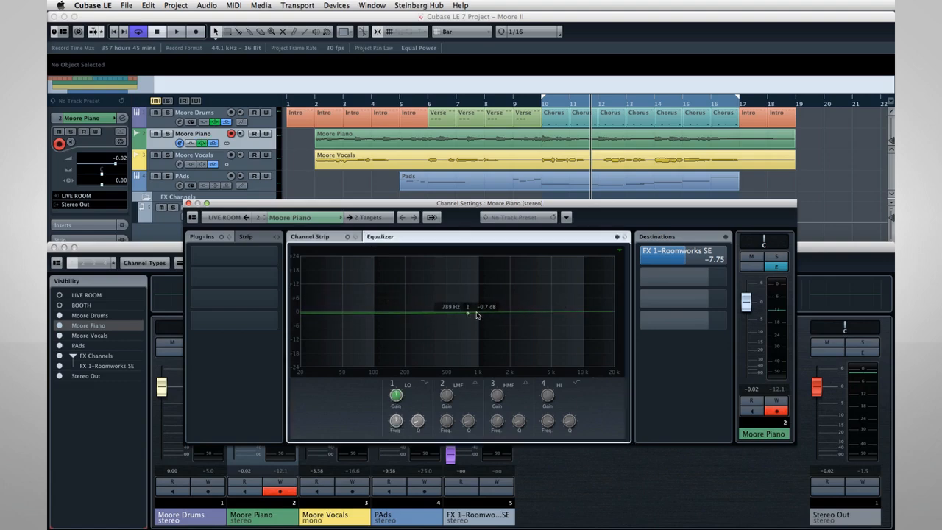
{"action": "left_click", "coordinate": [712, 259]}
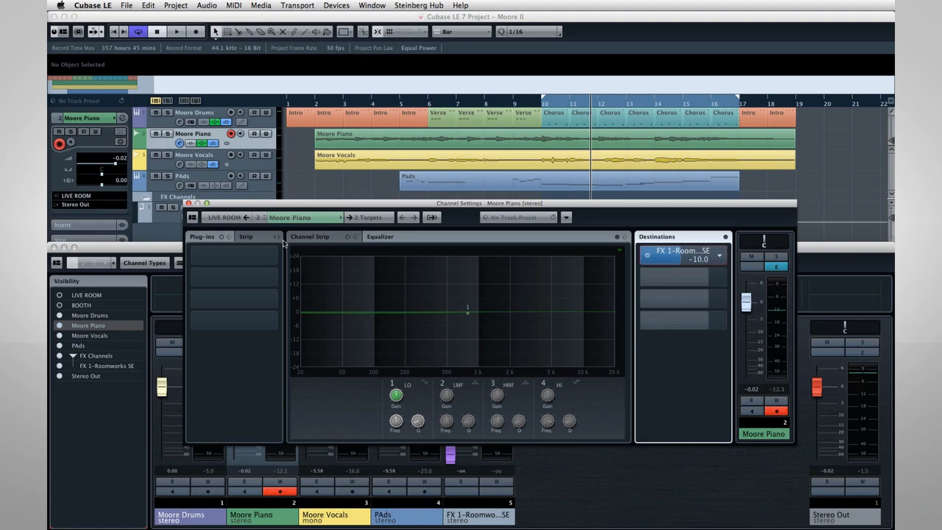
{"action": "left_click", "coordinate": [189, 205]}
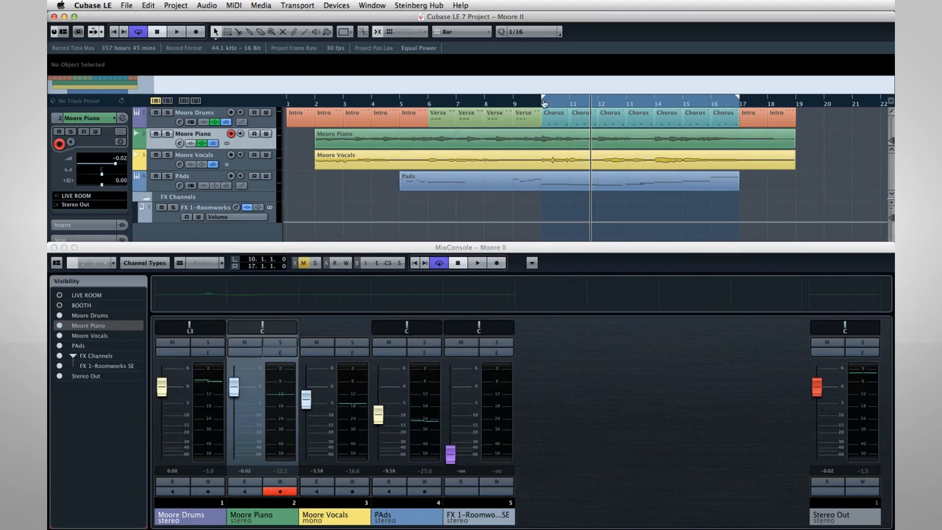
Step: Extend the playback loop back to the verse at bar 6 and play from there
{"action": "left_click_drag", "start_coordinate": [545, 100], "coordinate": [461, 99]}
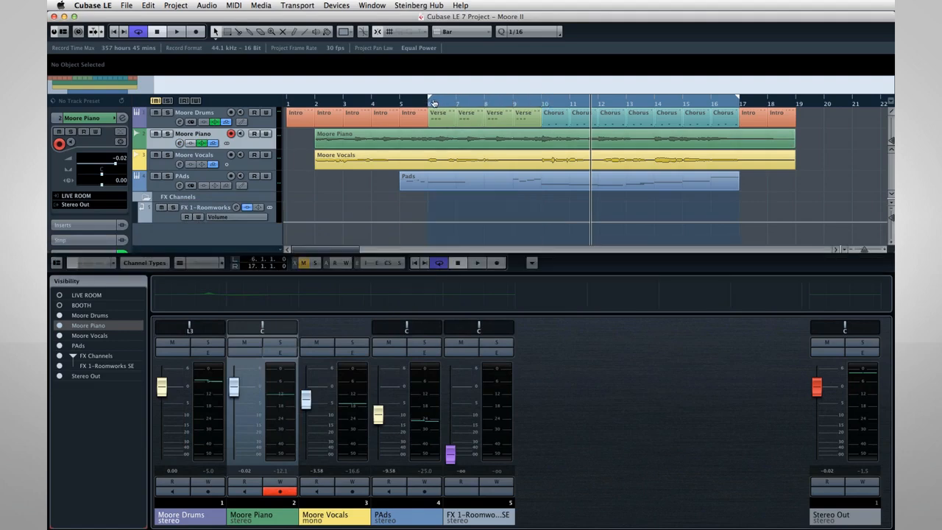
{"action": "left_click", "coordinate": [420, 102]}
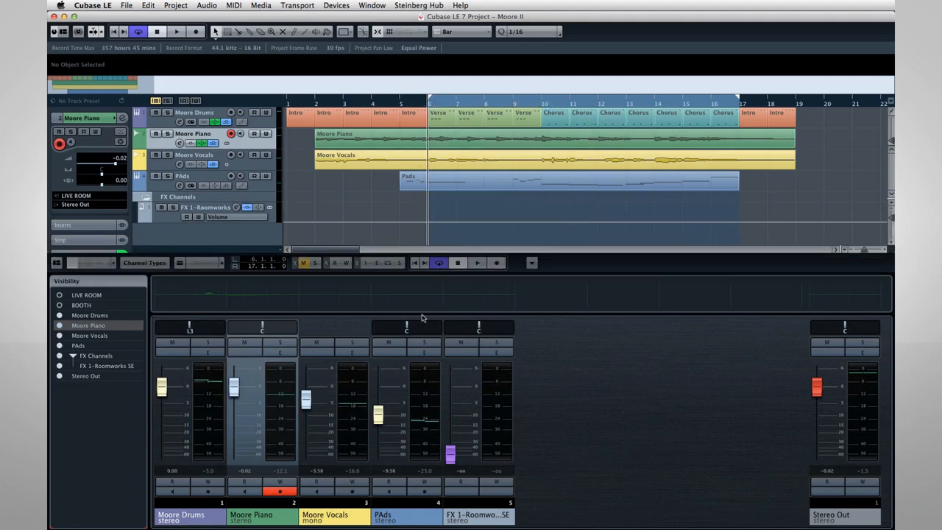
{"action": "key", "text": "space"}
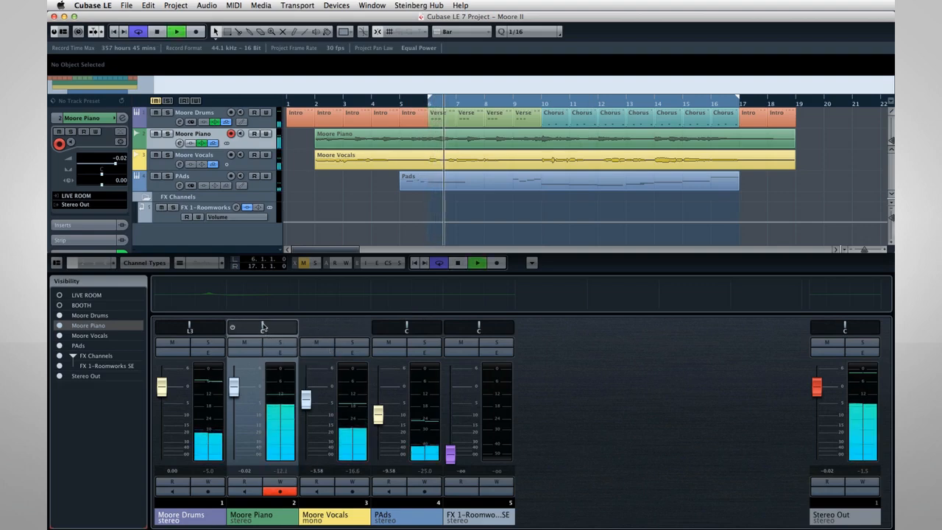
Step: Pan Moore Piano to L54, PAds to R54 and Moore Drums to R7, and lower Moore Vocals to about -4.92 dB
{"action": "left_click", "coordinate": [316, 342]}
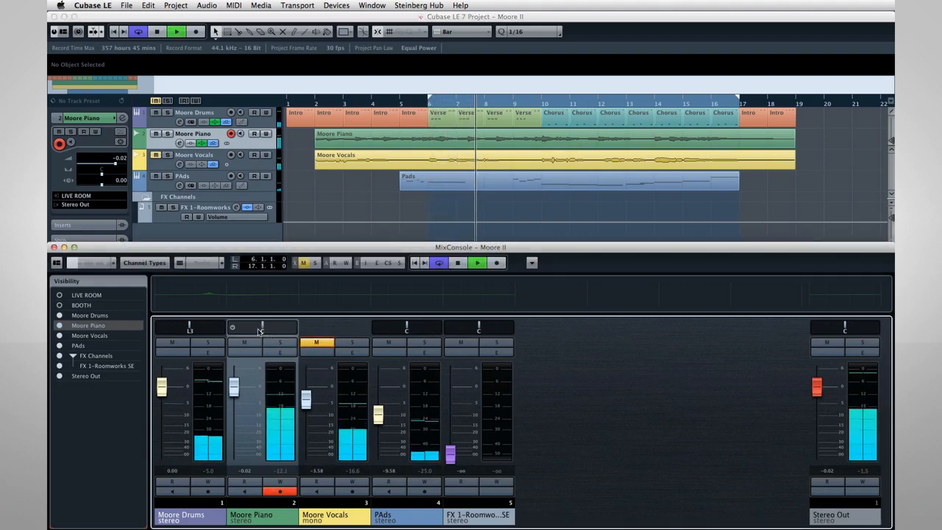
{"action": "left_click_drag", "start_coordinate": [262, 326], "coordinate": [245, 326]}
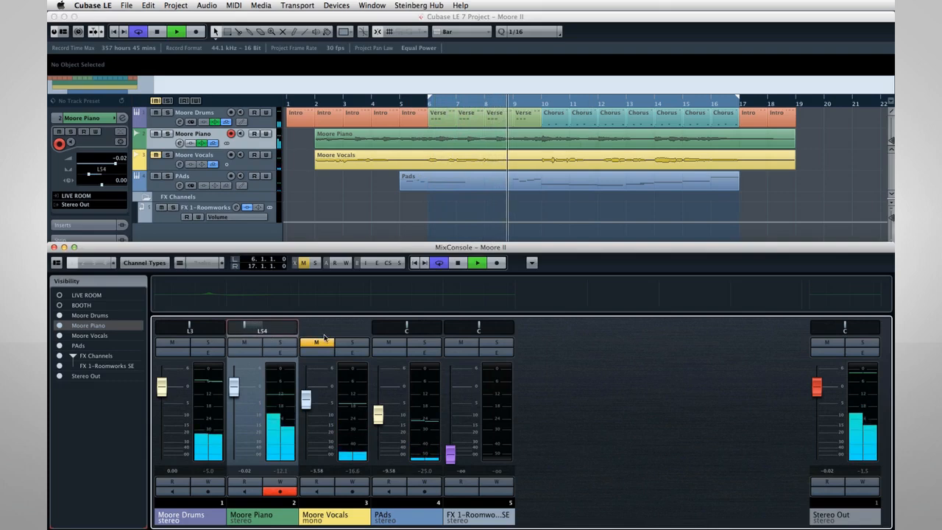
{"action": "left_click_drag", "start_coordinate": [402, 329], "coordinate": [422, 329]}
{"action": "mouse_move", "coordinate": [306, 401]}
{"action": "left_mouse_down"}
{"action": "mouse_move", "coordinate": [304, 418]}
{"action": "mouse_move", "coordinate": [307, 400]}
{"action": "left_mouse_up"}
{"action": "left_click_drag", "start_coordinate": [418, 328], "coordinate": [425, 328]}
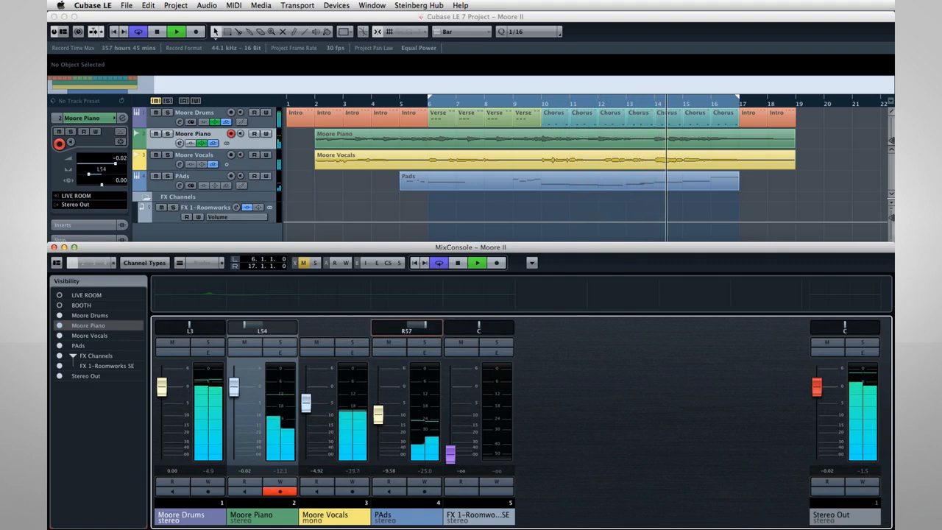
{"action": "left_click_drag", "start_coordinate": [191, 326], "coordinate": [195, 327]}
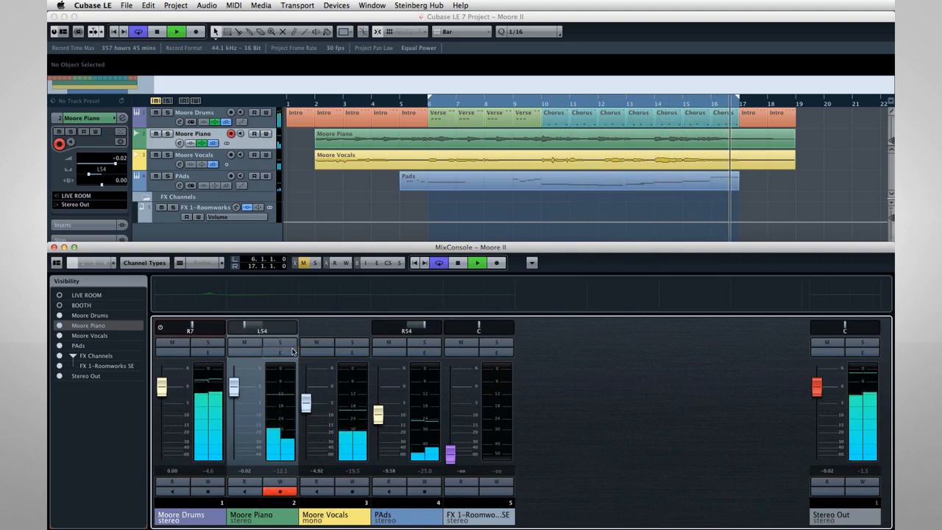
{"action": "key", "text": "space"}
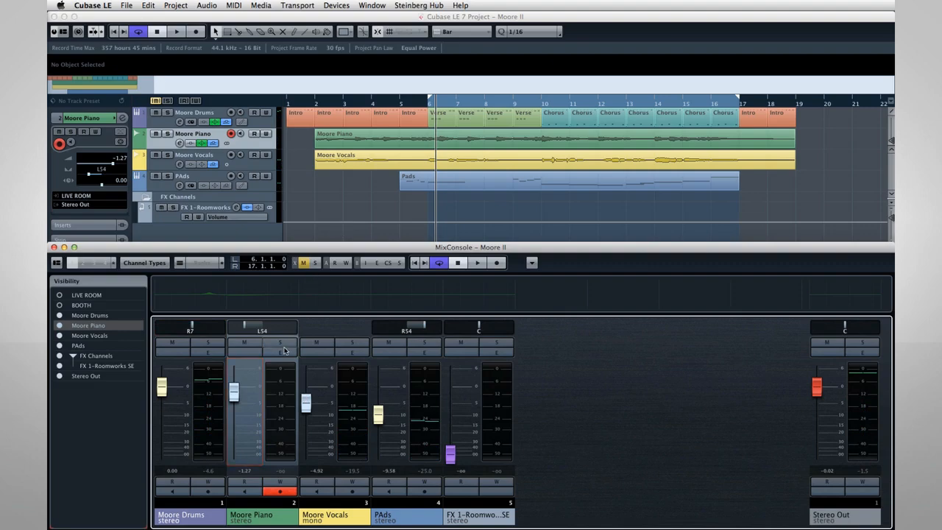
Step: In the Moore Piano equalizer, move band 1 to 65 Hz, boost band 2 about 8 dB near 700 Hz and cut band 3 about 8 dB near 4.5 kHz
{"action": "left_click", "coordinate": [282, 351]}
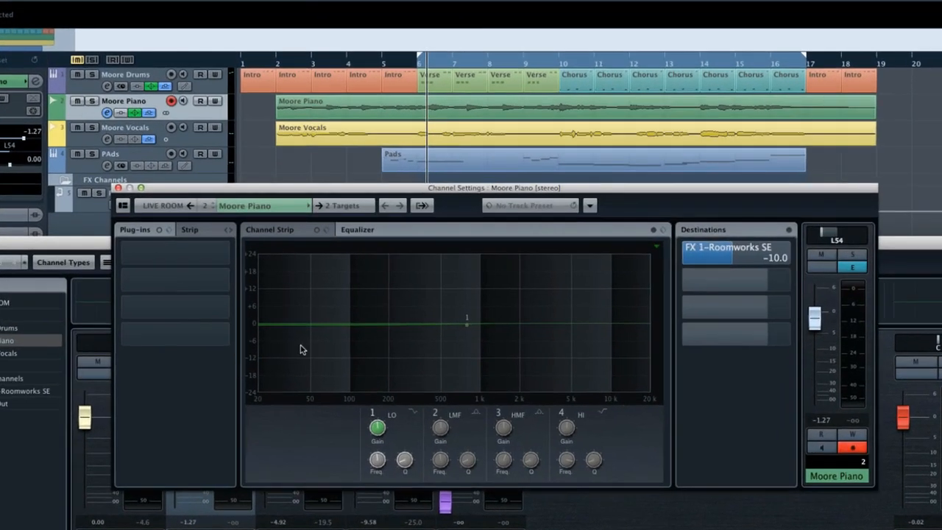
{"action": "left_click_drag", "start_coordinate": [466, 331], "coordinate": [327, 321]}
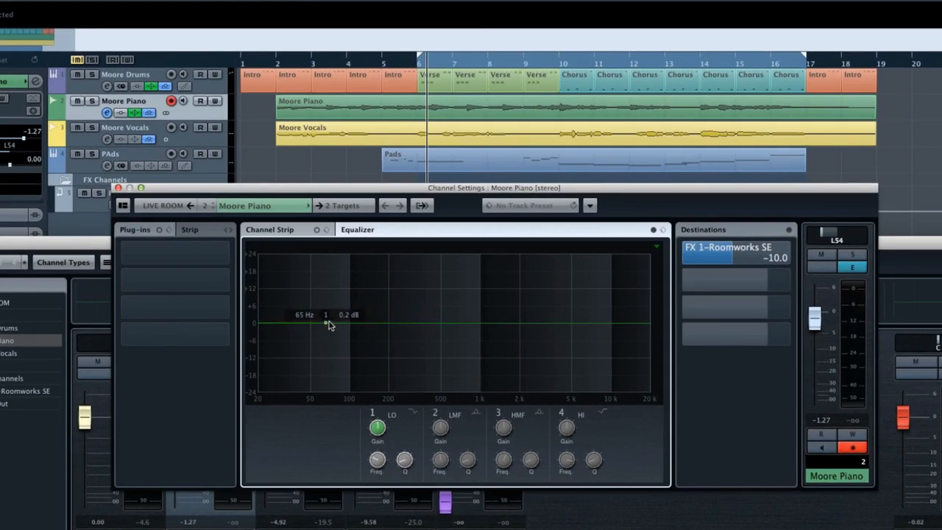
{"action": "left_click", "coordinate": [416, 322]}
{"action": "left_click_drag", "start_coordinate": [416, 322], "coordinate": [461, 299]}
{"action": "left_click_drag", "start_coordinate": [537, 322], "coordinate": [565, 343]}
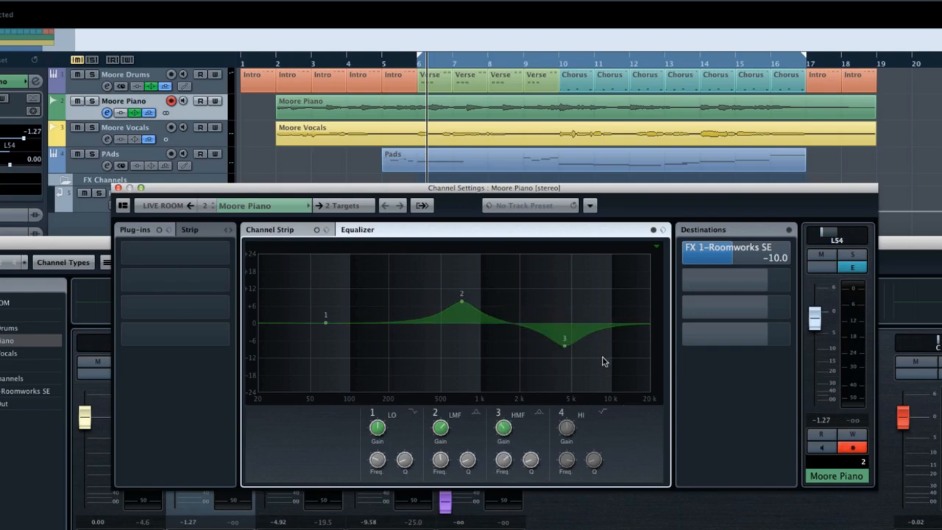
Step: Ease EQ band 3 to a slight cut near 3 kHz, cut band 1 about 14 dB near 44 Hz and flatten band 2 near 470 Hz
{"action": "left_click_drag", "start_coordinate": [565, 343], "coordinate": [542, 326]}
{"action": "left_click_drag", "start_coordinate": [325, 322], "coordinate": [302, 362]}
{"action": "left_click_drag", "start_coordinate": [458, 308], "coordinate": [437, 322]}
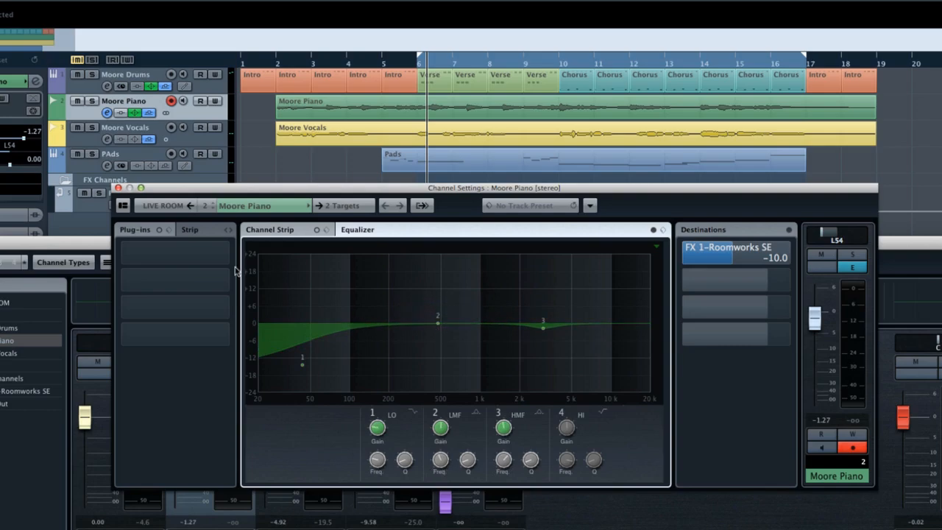
{"action": "left_click", "coordinate": [118, 188]}
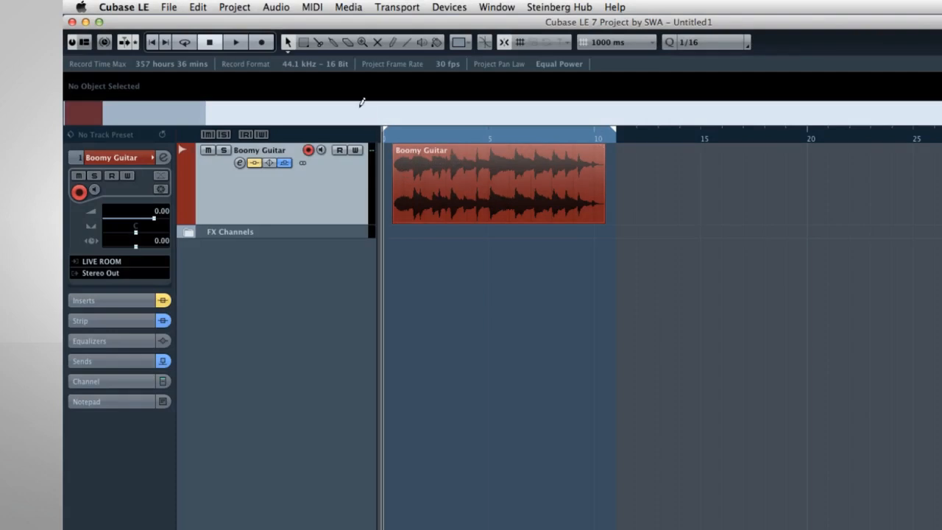
Step: Play through the Boomy Guitar clip, and open its channel settings to show the strip modules and the equalizer
{"action": "left_click", "coordinate": [235, 42]}
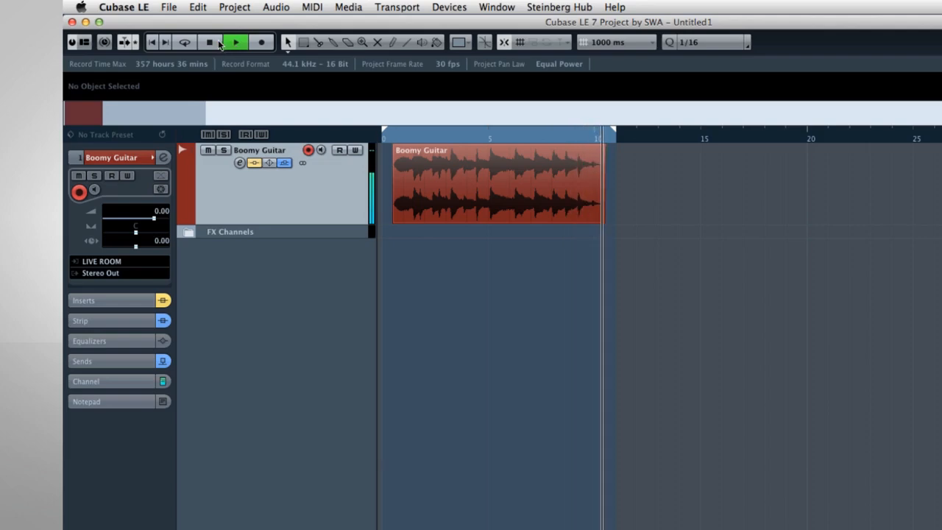
{"action": "left_click", "coordinate": [220, 43]}
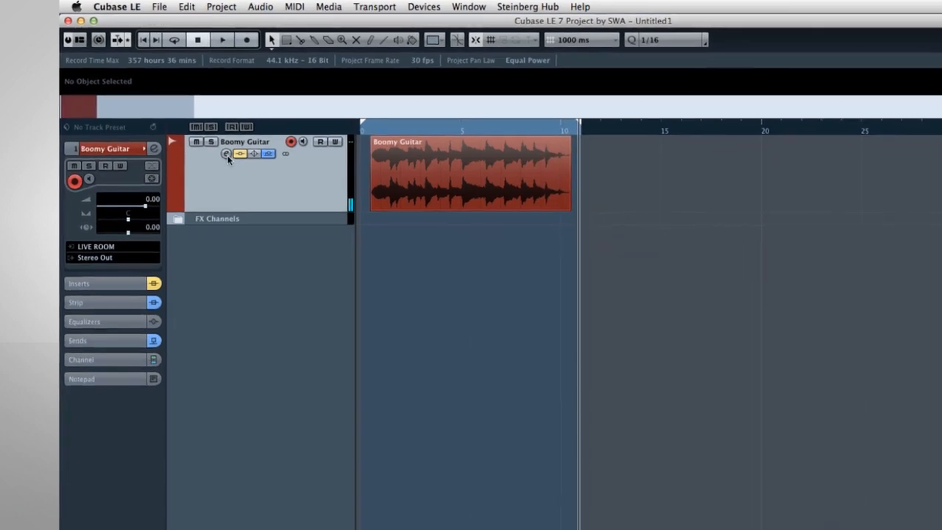
{"action": "left_click", "coordinate": [227, 153]}
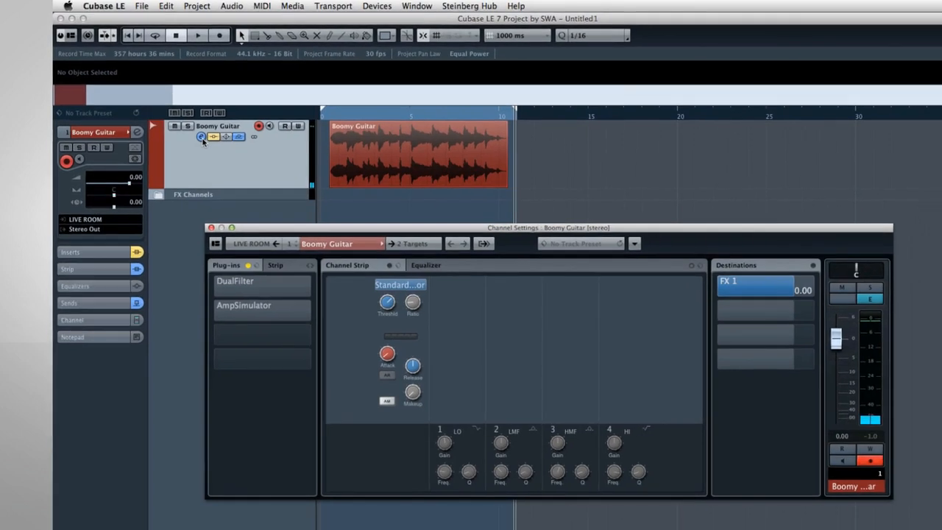
{"action": "left_click", "coordinate": [275, 266]}
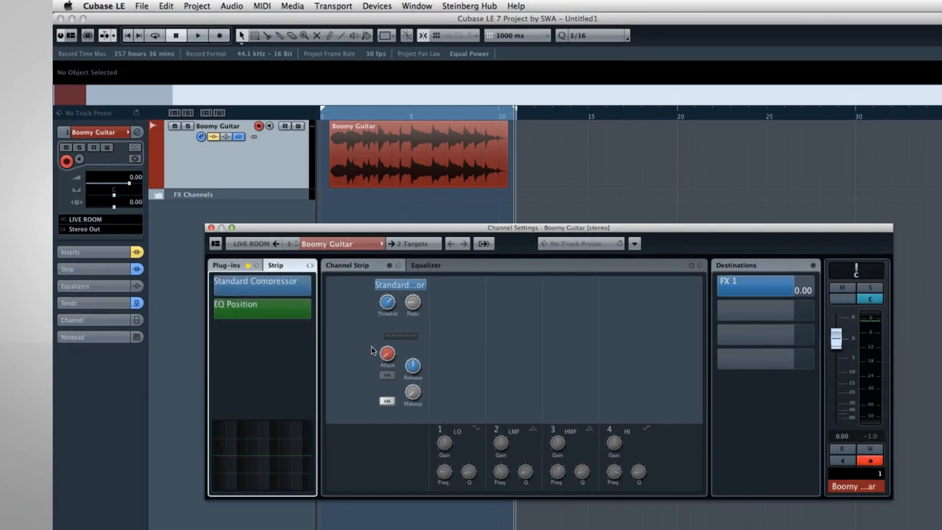
{"action": "left_click", "coordinate": [462, 269]}
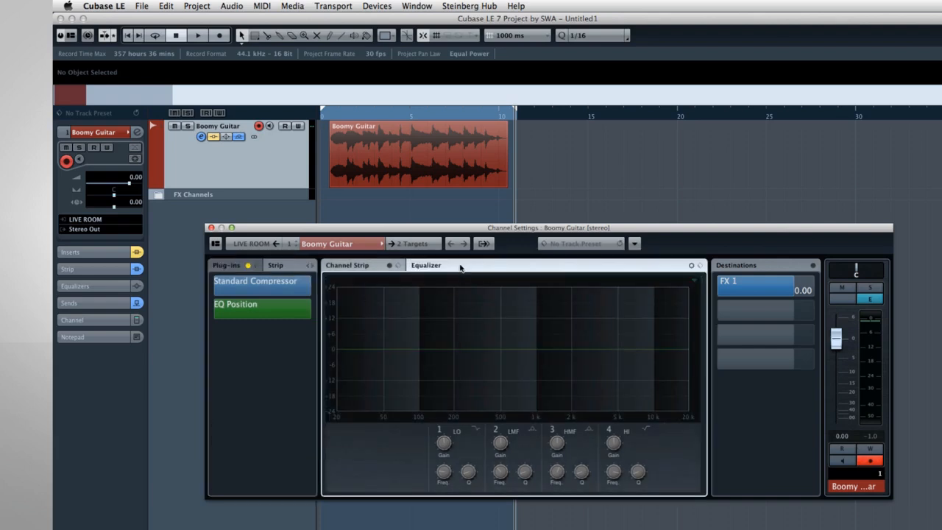
Step: Add points for all four EQ bands on the Boomy Guitar curve near 50 Hz, 350 Hz, 2 kHz and 8 kHz
{"action": "left_click", "coordinate": [384, 346]}
{"action": "left_click", "coordinate": [483, 350]}
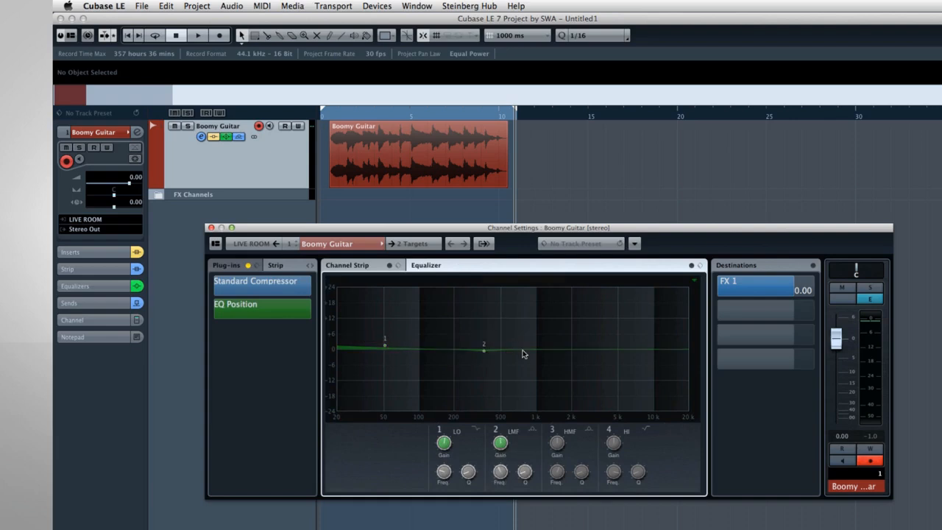
{"action": "left_click", "coordinate": [568, 350]}
{"action": "left_click", "coordinate": [643, 351]}
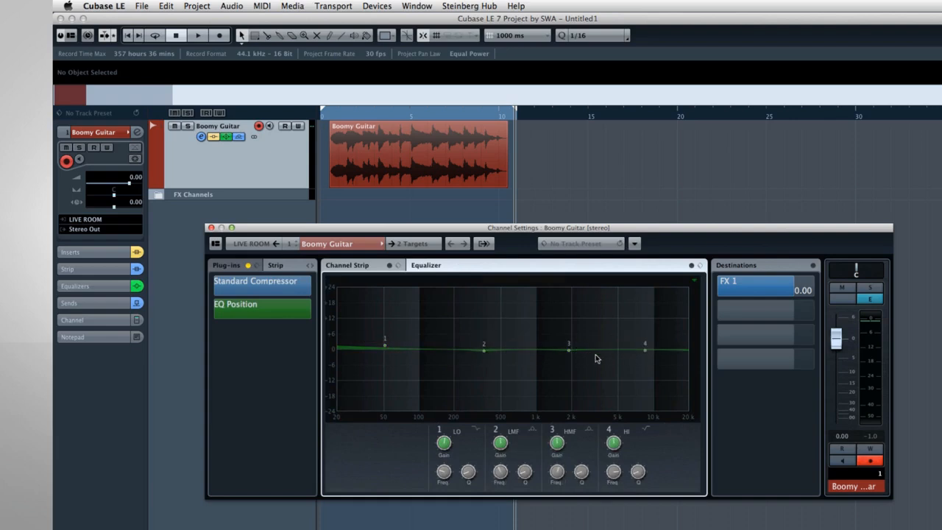
Step: Flatten EQ band 1, try boosting band 2 and adjusting its Q, and settle band 2 at about 200 Hz with almost no gain
{"action": "left_click_drag", "start_coordinate": [384, 345], "coordinate": [384, 348]}
{"action": "left_click_drag", "start_coordinate": [480, 350], "coordinate": [483, 313]}
{"action": "left_click_drag", "start_coordinate": [501, 437], "coordinate": [515, 458]}
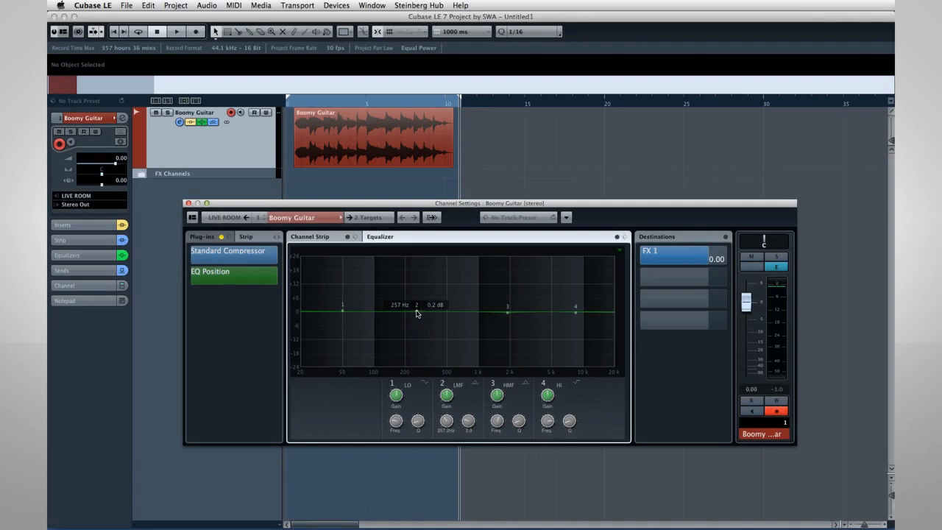
{"action": "left_click_drag", "start_coordinate": [416, 313], "coordinate": [403, 314]}
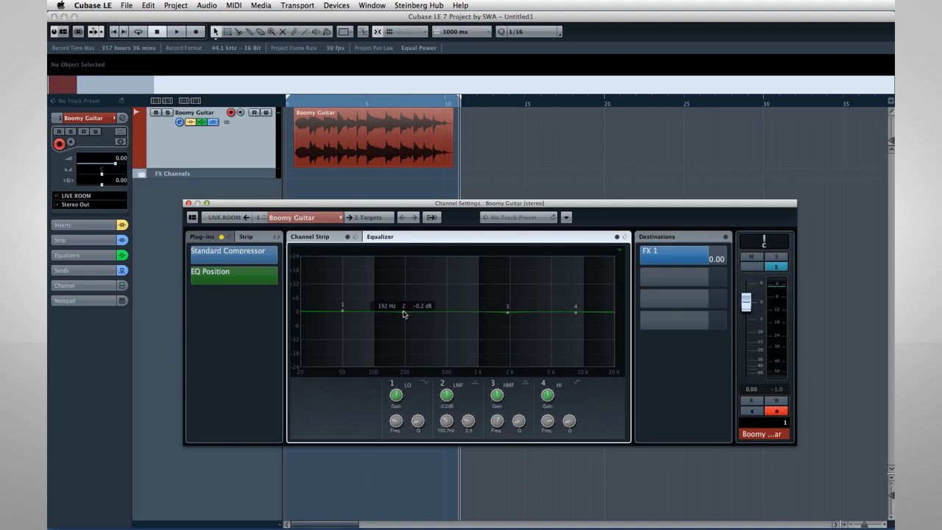
{"action": "mouse_move", "coordinate": [403, 314]}
{"action": "left_mouse_down"}
{"action": "mouse_move", "coordinate": [415, 273]}
{"action": "mouse_move", "coordinate": [457, 269]}
{"action": "mouse_move", "coordinate": [372, 270]}
{"action": "mouse_move", "coordinate": [402, 277]}
{"action": "mouse_move", "coordinate": [405, 314]}
{"action": "left_mouse_up"}
Step: Loop the Boomy Guitar clip from its start and boost EQ band 2 to about 9 dB near 200 Hz during playback
{"action": "left_click", "coordinate": [287, 196]}
{"action": "left_click", "coordinate": [139, 33]}
{"action": "left_click", "coordinate": [293, 102]}
{"action": "left_click", "coordinate": [183, 34]}
{"action": "left_click_drag", "start_coordinate": [405, 311], "coordinate": [383, 298]}
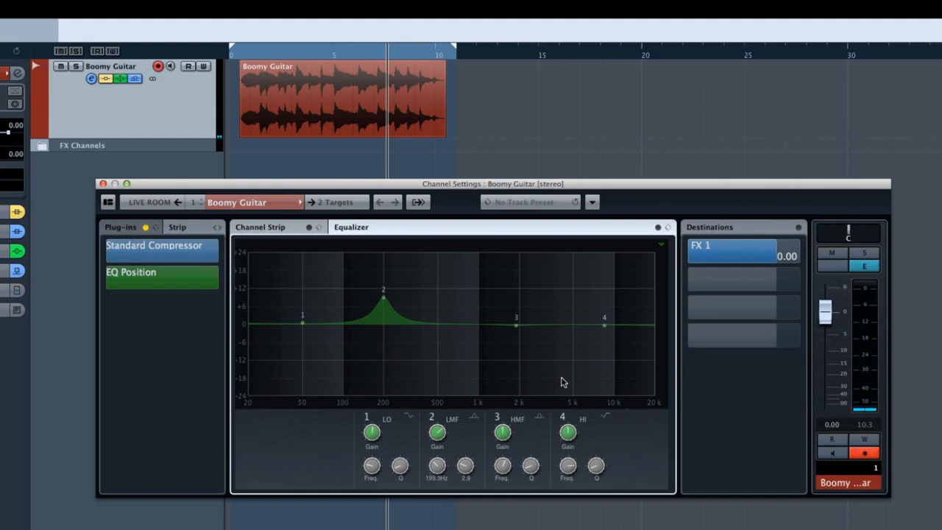
Step: Cut EQ band 2 to about -12 dB at 201.5 Hz and widen it to a Q of 0.6 while the guitar plays
{"action": "key", "text": "space"}
{"action": "left_click_drag", "start_coordinate": [384, 298], "coordinate": [384, 359]}
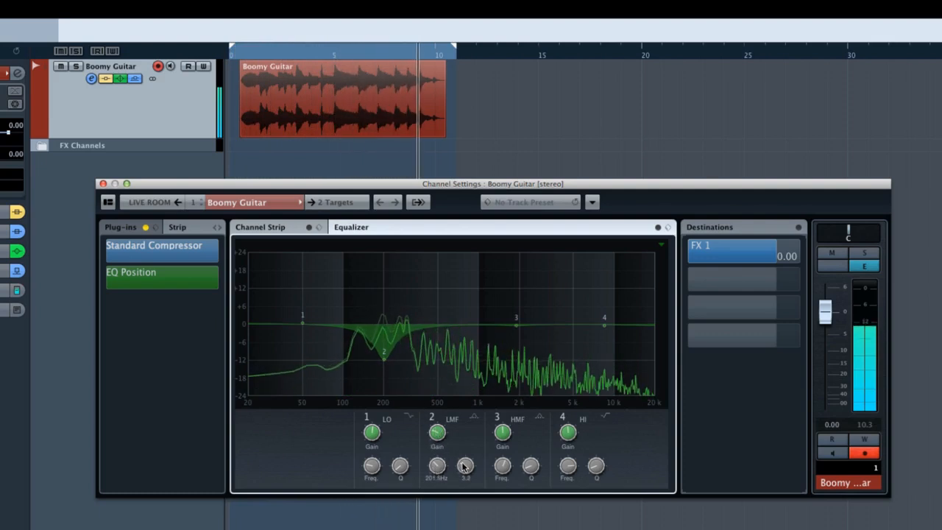
{"action": "left_click_drag", "start_coordinate": [463, 471], "coordinate": [463, 498]}
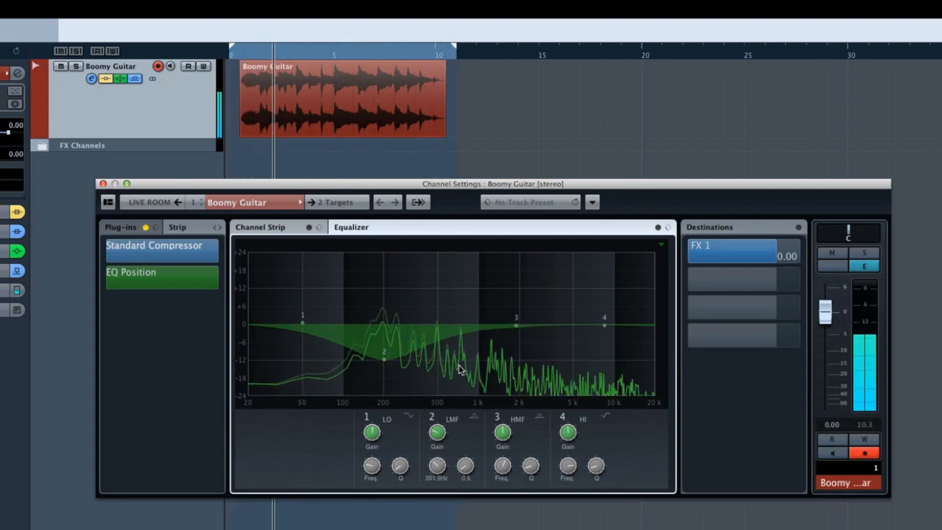
Step: Bypass and re-enable the Boomy Guitar's equalizer during playback to compare the sound with and without the cut
{"action": "left_click", "coordinate": [658, 229]}
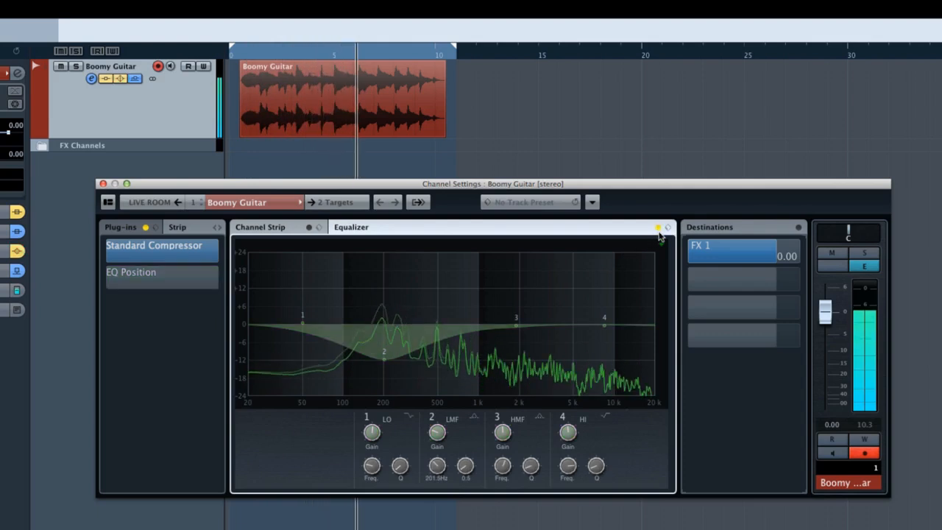
{"action": "left_click", "coordinate": [658, 229]}
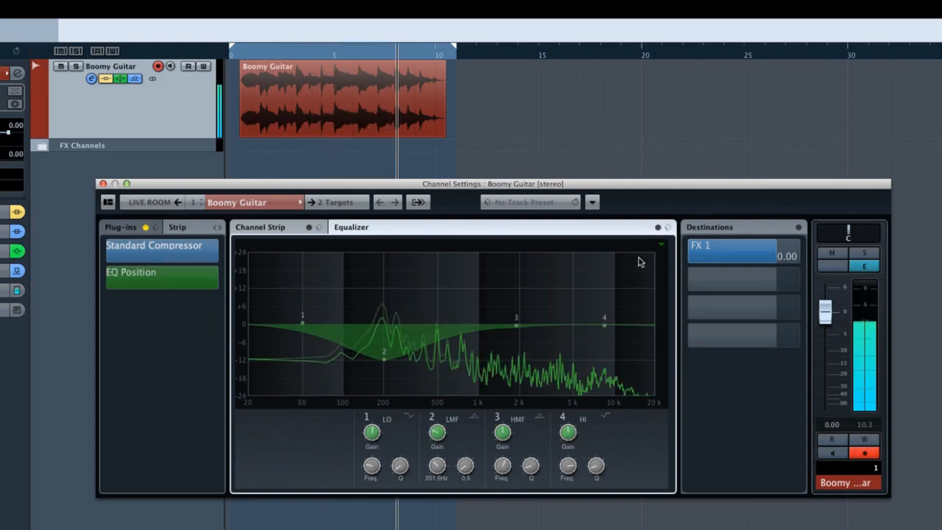
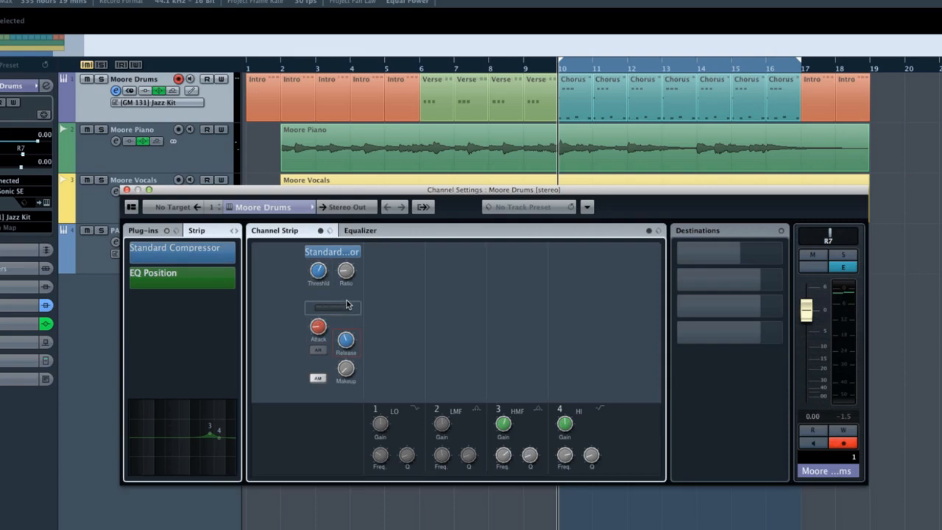
Step: Solo Moore Drums during chorus playback and adjust its compressor's attack, threshold, release and makeup gain settings
{"action": "key", "text": "space"}
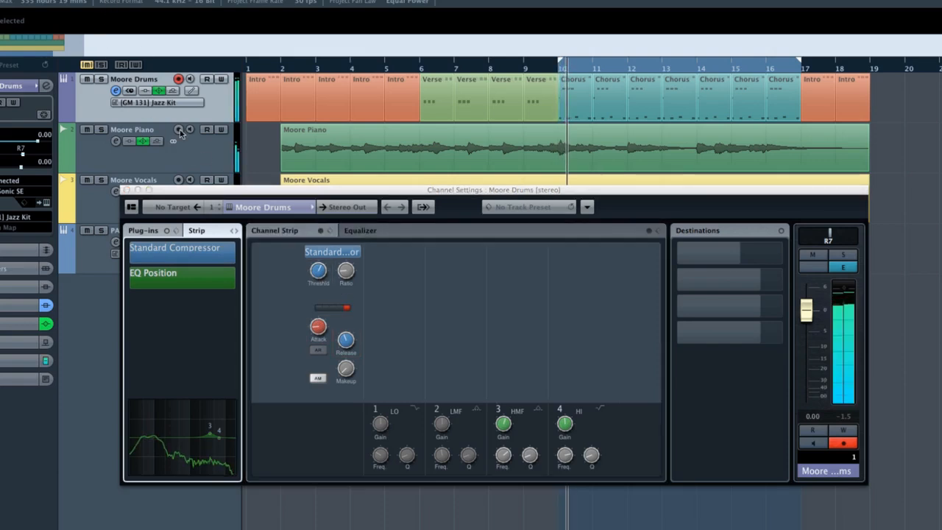
{"action": "left_click", "coordinate": [101, 79]}
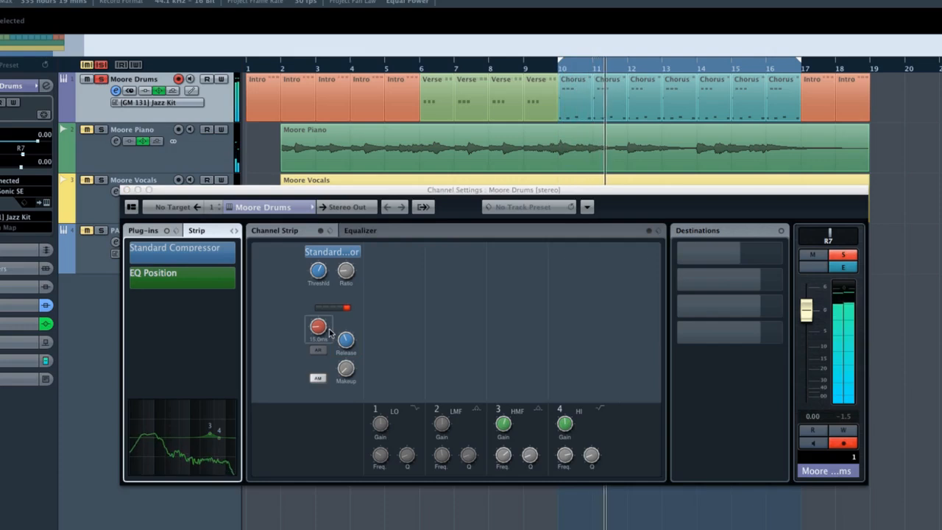
{"action": "left_click_drag", "start_coordinate": [317, 328], "coordinate": [314, 303]}
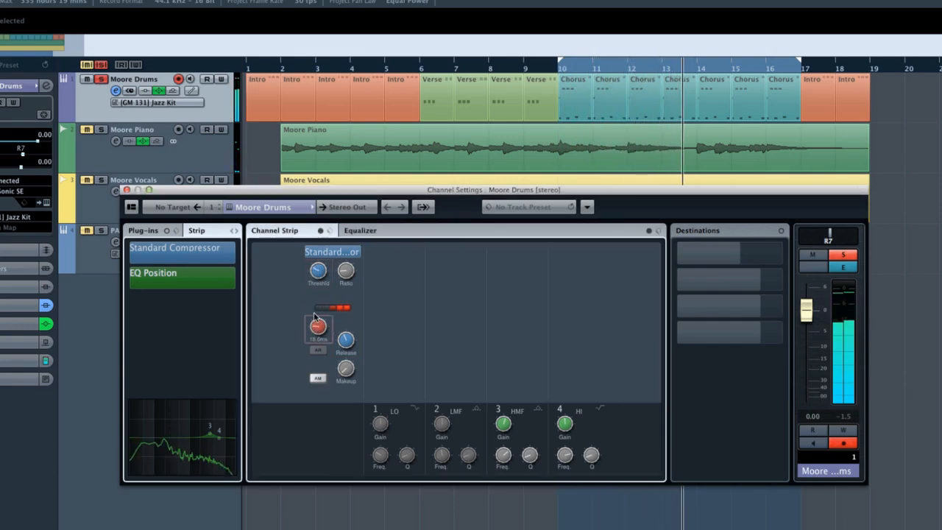
{"action": "mouse_move", "coordinate": [315, 276]}
{"action": "left_mouse_down"}
{"action": "mouse_move", "coordinate": [315, 267]}
{"action": "mouse_move", "coordinate": [313, 299]}
{"action": "mouse_move", "coordinate": [314, 277]}
{"action": "left_mouse_up"}
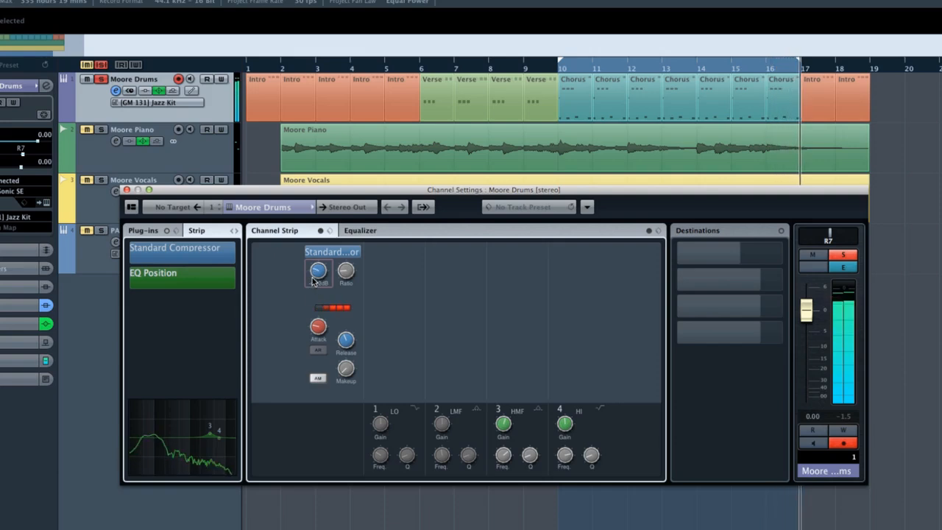
{"action": "left_click_drag", "start_coordinate": [341, 345], "coordinate": [342, 337]}
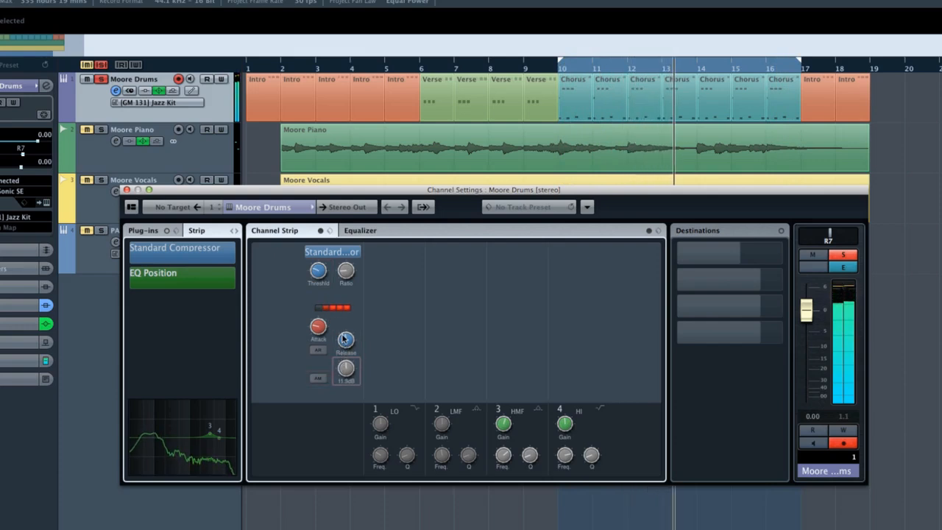
{"action": "left_click_drag", "start_coordinate": [342, 261], "coordinate": [323, 276]}
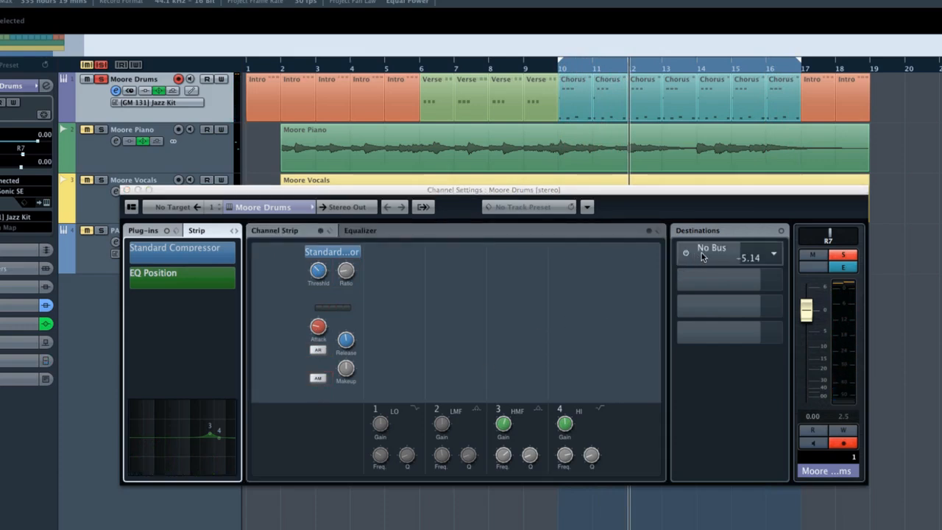
Step: Add a stereo FX channel with the RoomWorks SE reverb to the first send of Moore Drums
{"action": "right_click", "coordinate": [713, 256]}
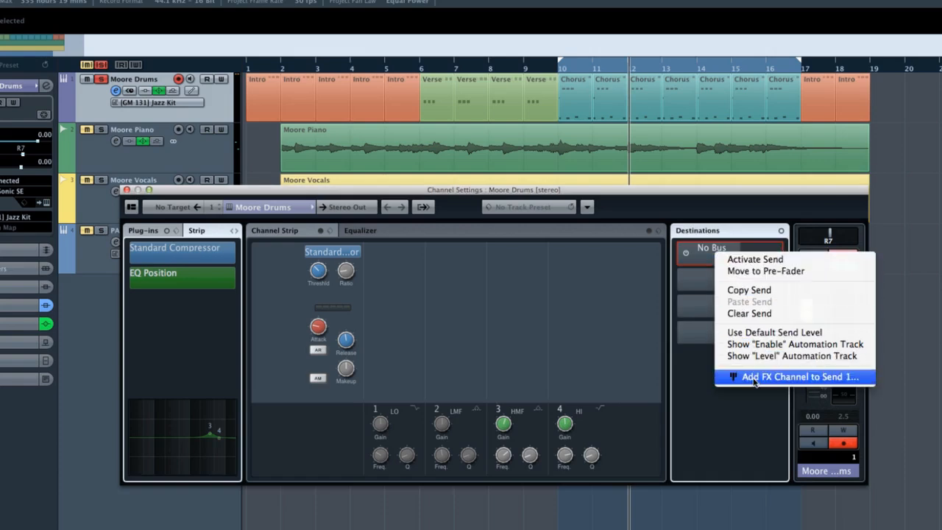
{"action": "left_click", "coordinate": [725, 377]}
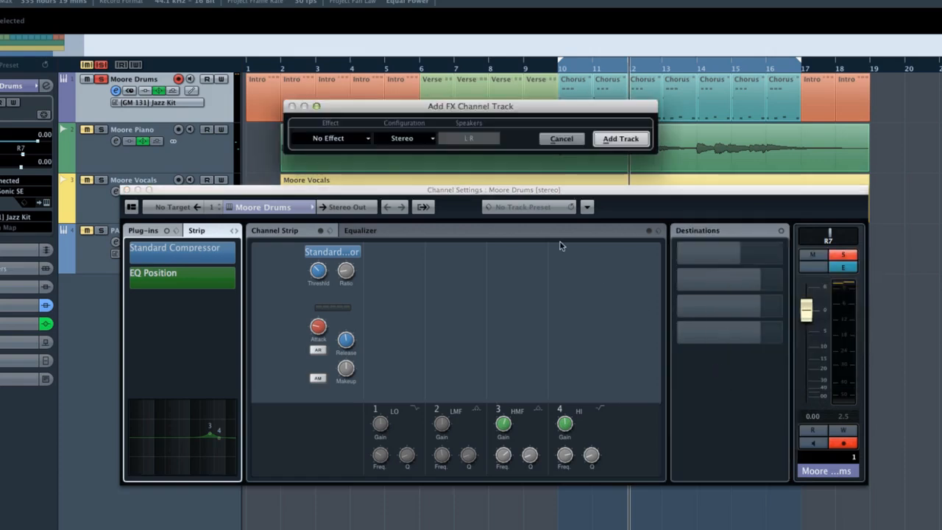
{"action": "left_click", "coordinate": [366, 141]}
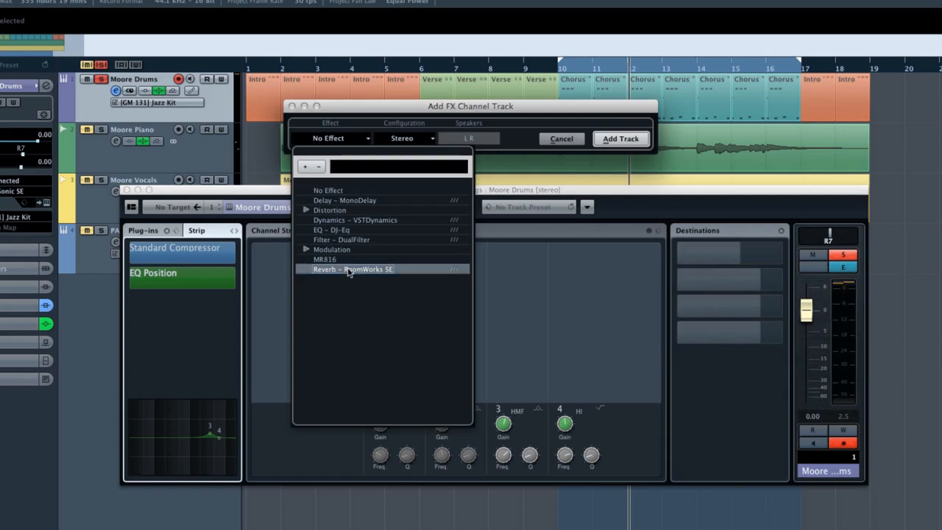
{"action": "left_click", "coordinate": [349, 270]}
{"action": "left_click", "coordinate": [619, 144]}
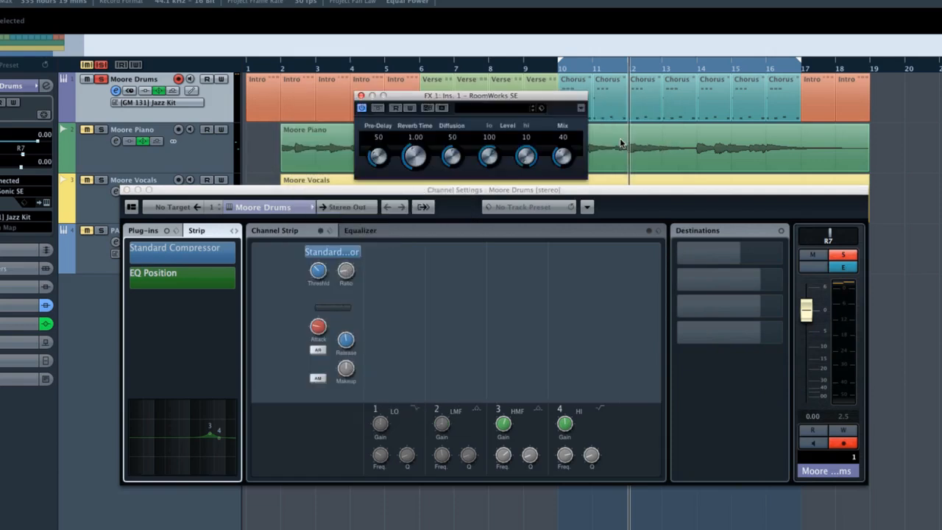
Step: Load the Bright Plate Reverb preset in RoomWorks SE and close the plug-in window
{"action": "left_click", "coordinate": [506, 113]}
{"action": "double_click", "coordinate": [506, 236]}
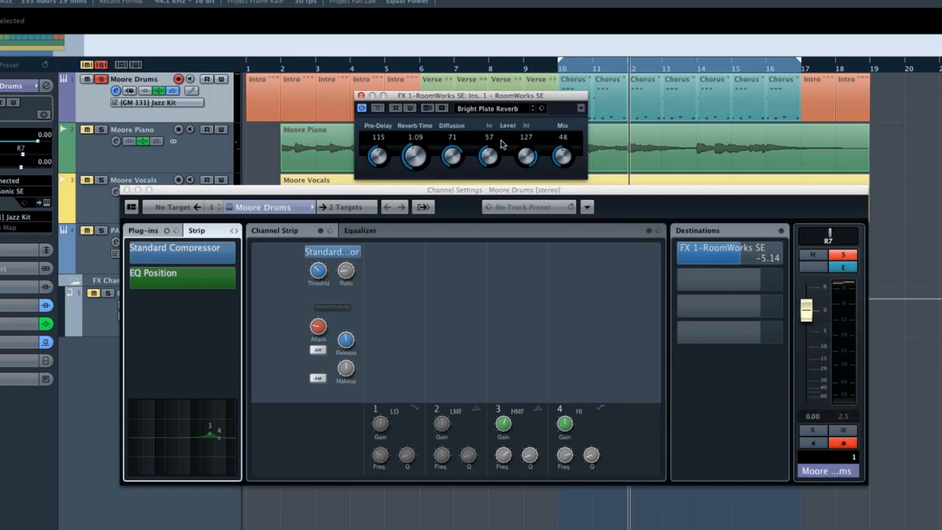
{"action": "left_click", "coordinate": [361, 96]}
Step: Play the soloed drums from bar 6 and settle their RoomWorks SE send level at -8.08
{"action": "left_click_drag", "start_coordinate": [738, 258], "coordinate": [722, 258]}
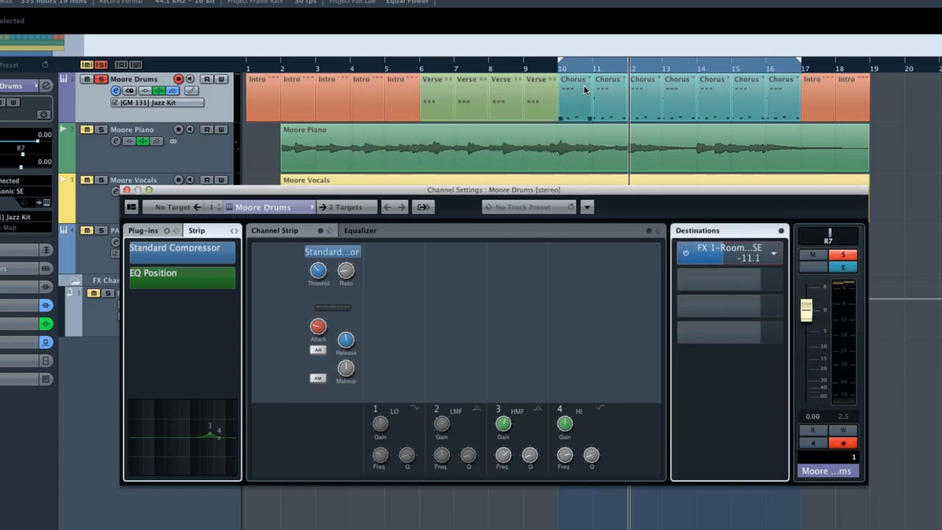
{"action": "left_click", "coordinate": [422, 67]}
{"action": "key", "text": "space"}
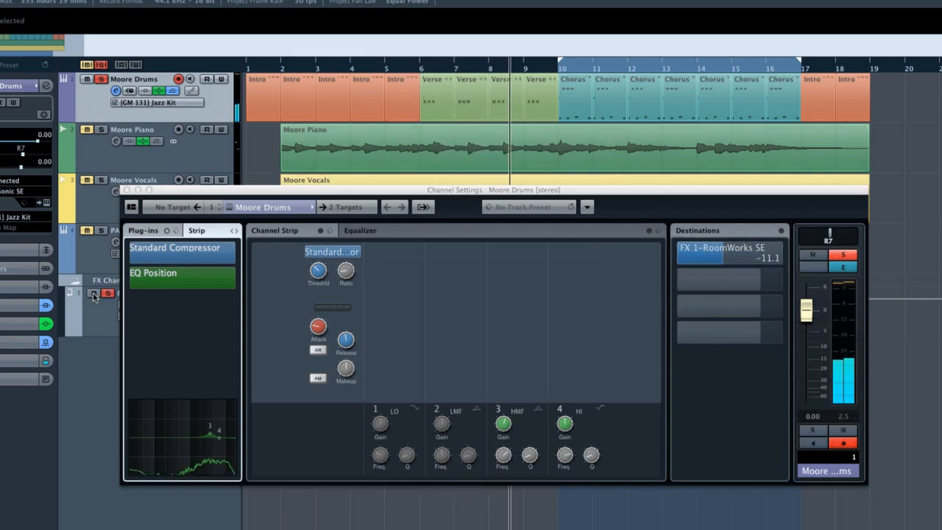
{"action": "mouse_move", "coordinate": [724, 254]}
{"action": "left_mouse_down"}
{"action": "mouse_move", "coordinate": [746, 250]}
{"action": "mouse_move", "coordinate": [726, 254]}
{"action": "left_mouse_up"}
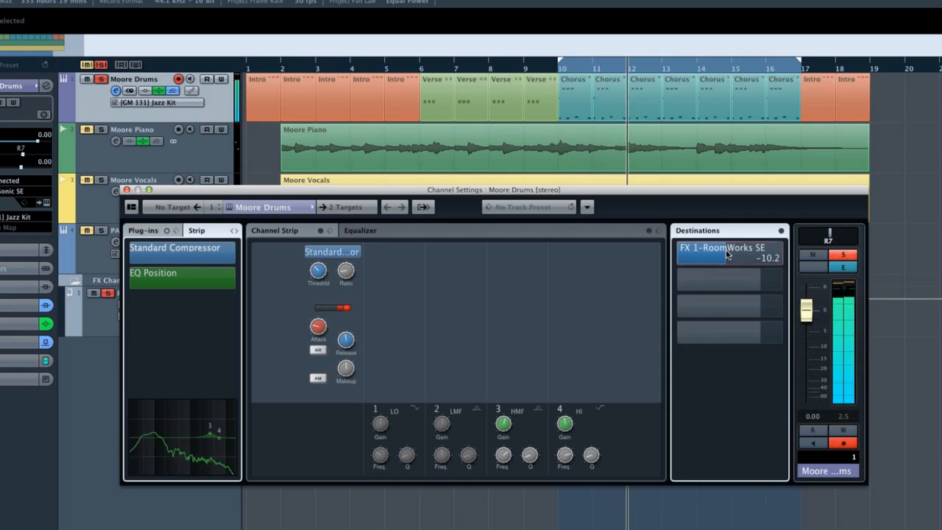
{"action": "left_click_drag", "start_coordinate": [727, 254], "coordinate": [734, 255]}
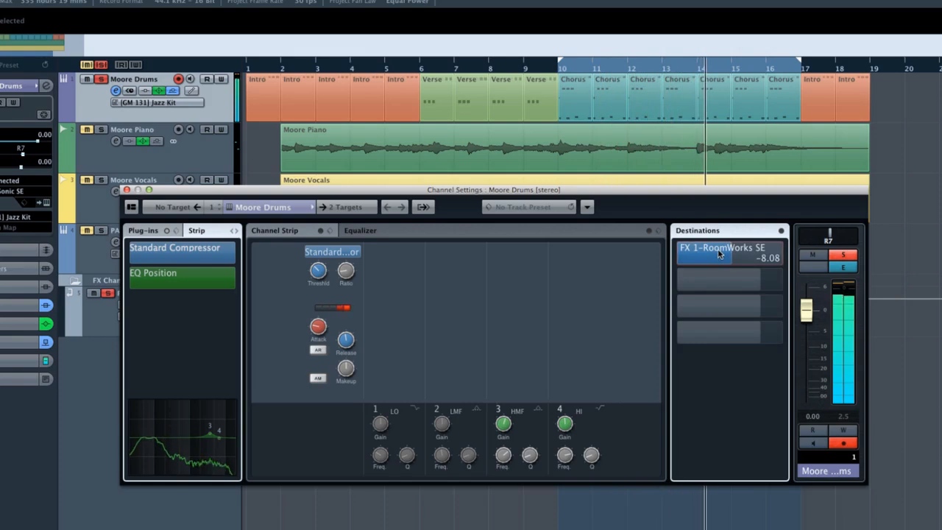
{"action": "double_click", "coordinate": [720, 254]}
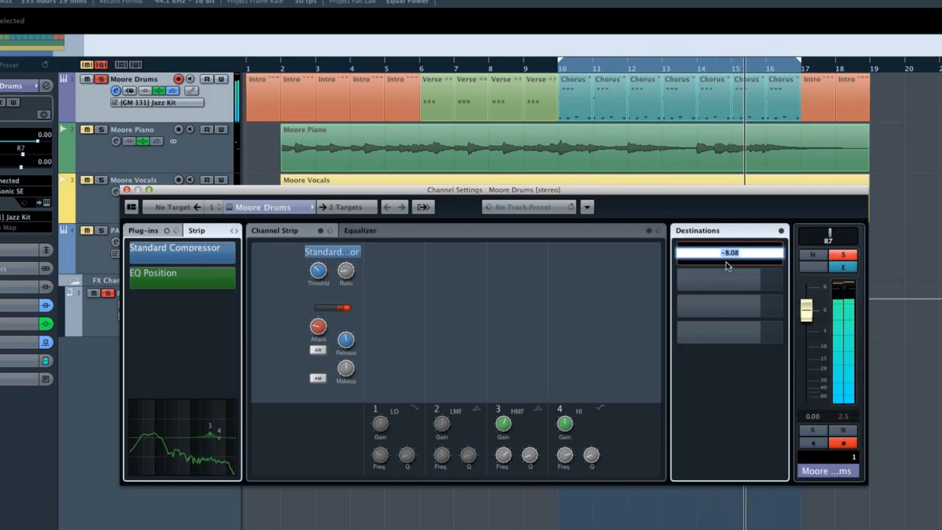
{"action": "key", "text": "Return"}
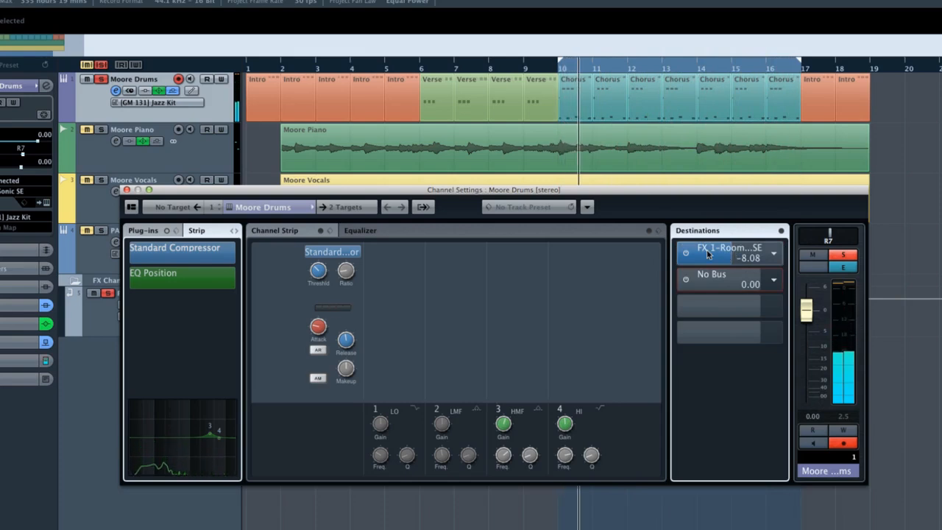
Step: Switch the channel settings to Moore Piano, route its first send to FX 1-RoomWorks SE and activate it
{"action": "left_click", "coordinate": [220, 208]}
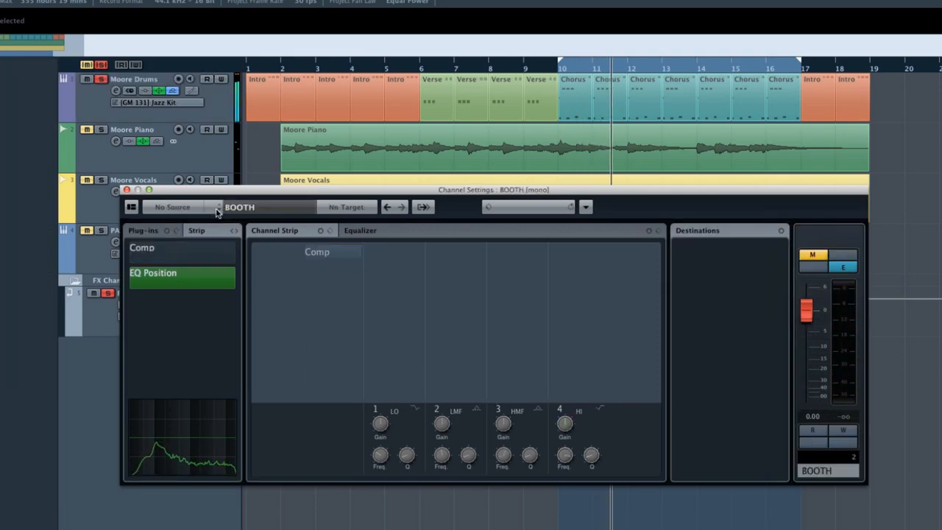
{"action": "left_click", "coordinate": [218, 209]}
{"action": "left_click", "coordinate": [217, 209]}
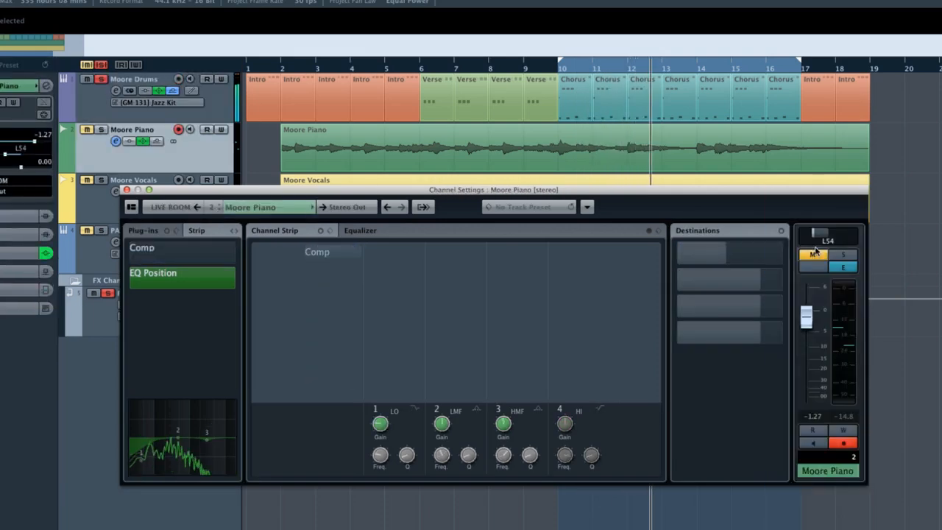
{"action": "left_click", "coordinate": [776, 254]}
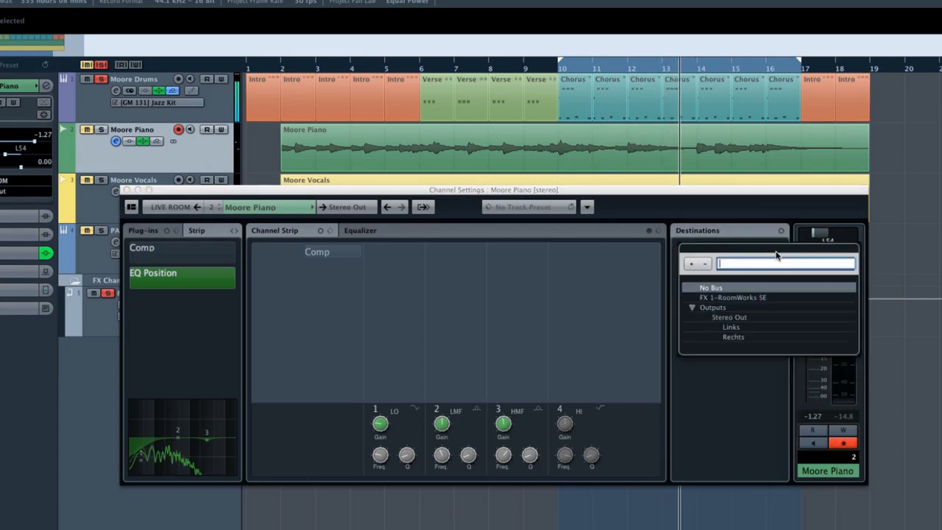
{"action": "left_click", "coordinate": [741, 298]}
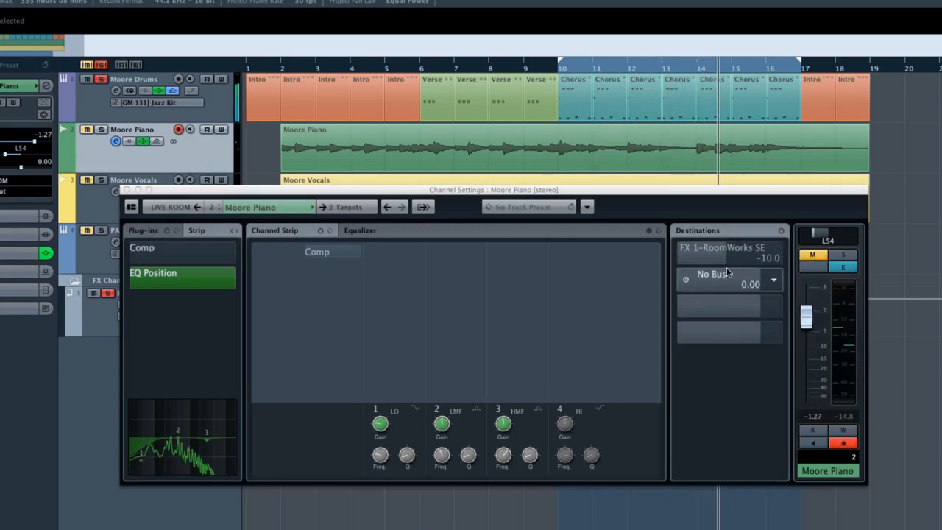
{"action": "left_click", "coordinate": [685, 255]}
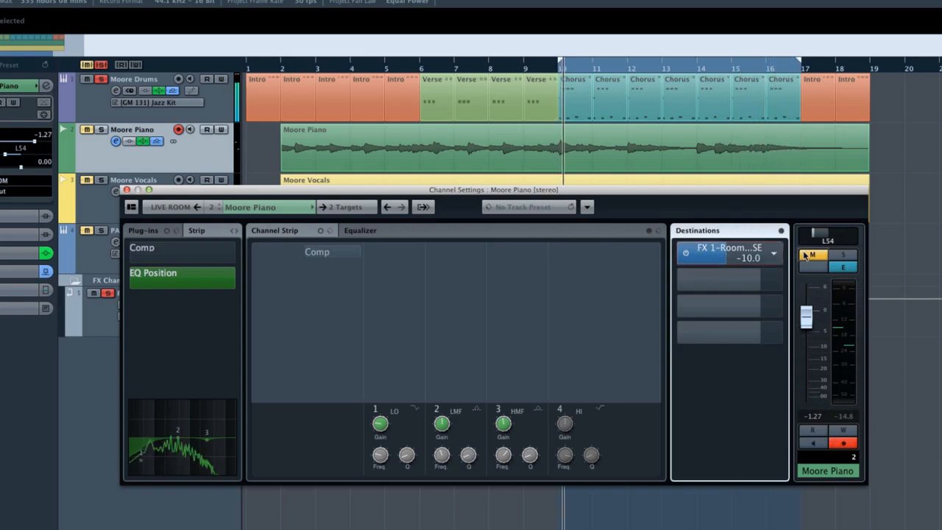
Step: Solo Moore Piano and raise its RoomWorks SE send level to -3.32
{"action": "left_click", "coordinate": [843, 255]}
{"action": "left_click", "coordinate": [726, 256]}
{"action": "left_click_drag", "start_coordinate": [725, 256], "coordinate": [748, 256]}
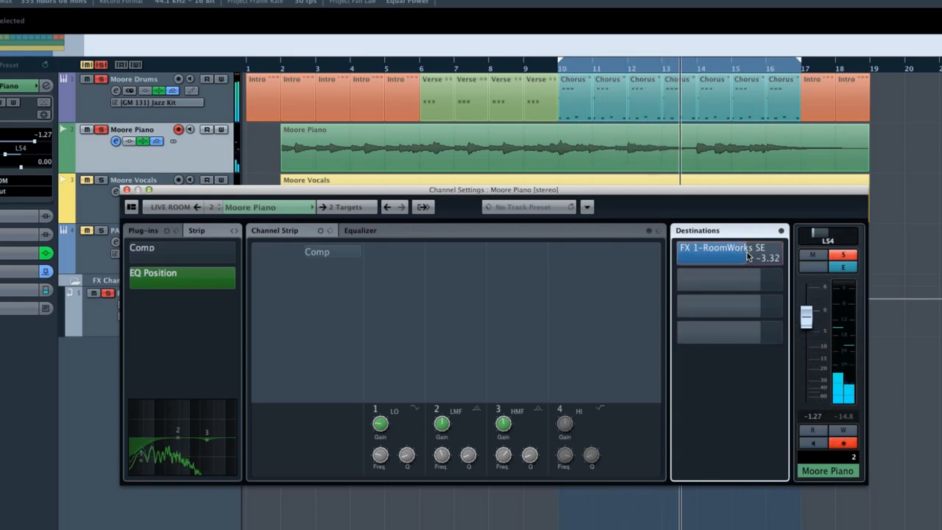
Step: Shape Moore Piano's EQ with band 1 at about -7 dB, band 2 about +3 dB near 800 Hz and band 3 about +4 dB near 5 kHz
{"action": "left_click", "coordinate": [396, 229]}
{"action": "left_click_drag", "start_coordinate": [532, 326], "coordinate": [566, 314]}
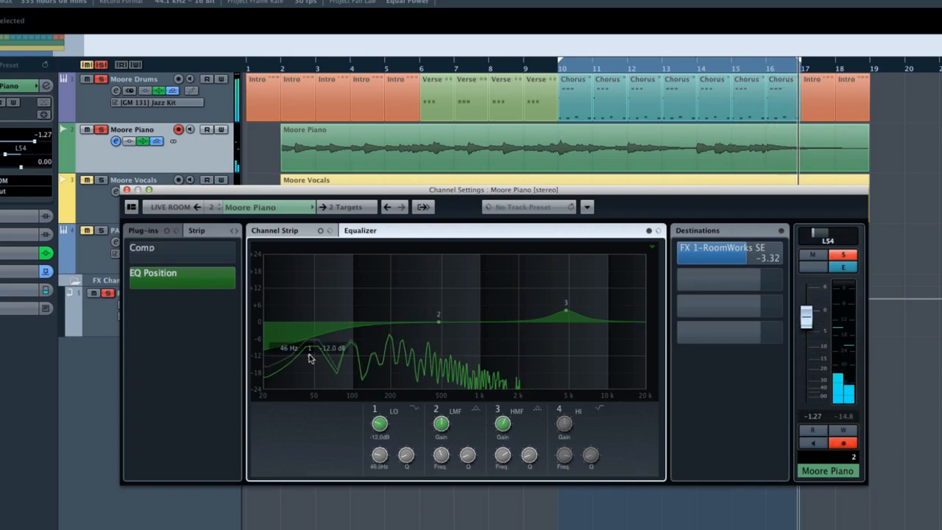
{"action": "left_click_drag", "start_coordinate": [309, 358], "coordinate": [309, 346]}
{"action": "left_click_drag", "start_coordinate": [467, 316], "coordinate": [470, 315]}
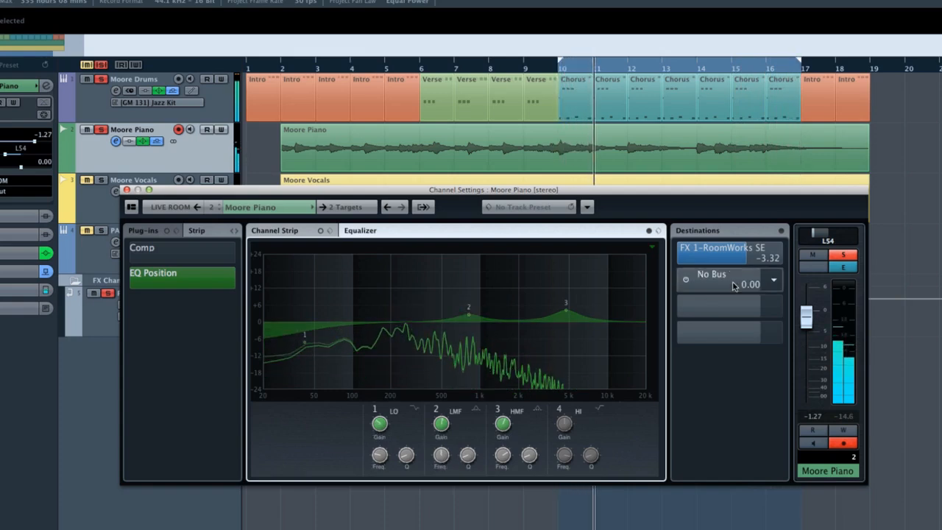
Step: Raise Moore Piano's RoomWorks SE send further and settle it at -1.50
{"action": "left_click_drag", "start_coordinate": [748, 259], "coordinate": [767, 256]}
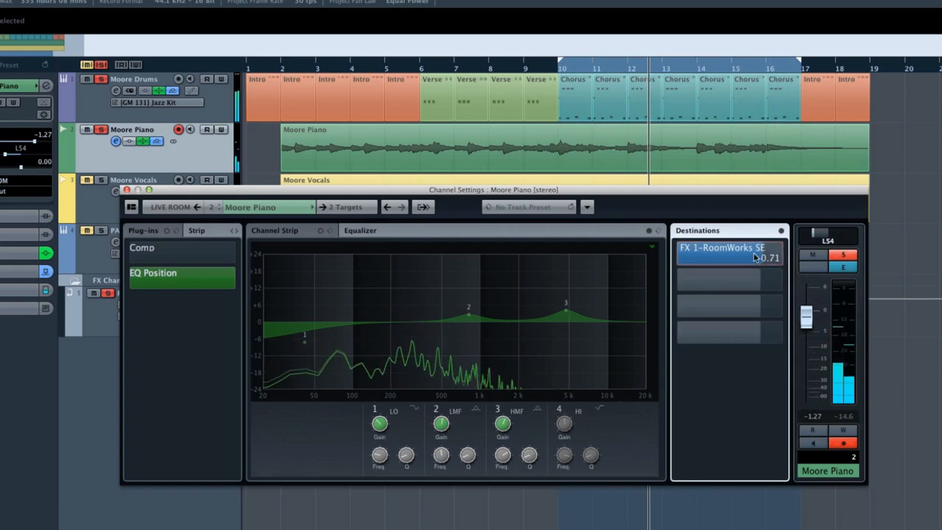
{"action": "left_click_drag", "start_coordinate": [750, 257], "coordinate": [748, 257]}
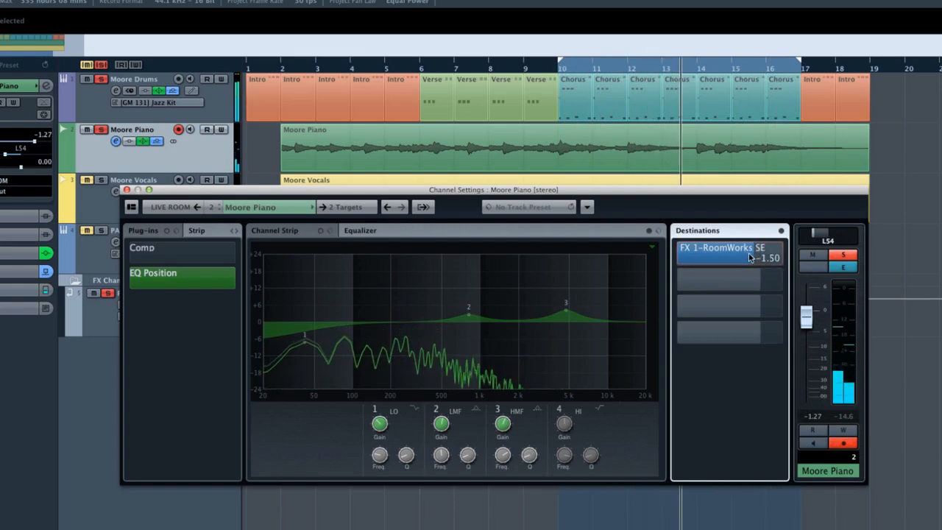
Step: Switch the channel settings to Moore Vocals and route its first send to FX 1-RoomWorks SE
{"action": "left_click", "coordinate": [217, 209]}
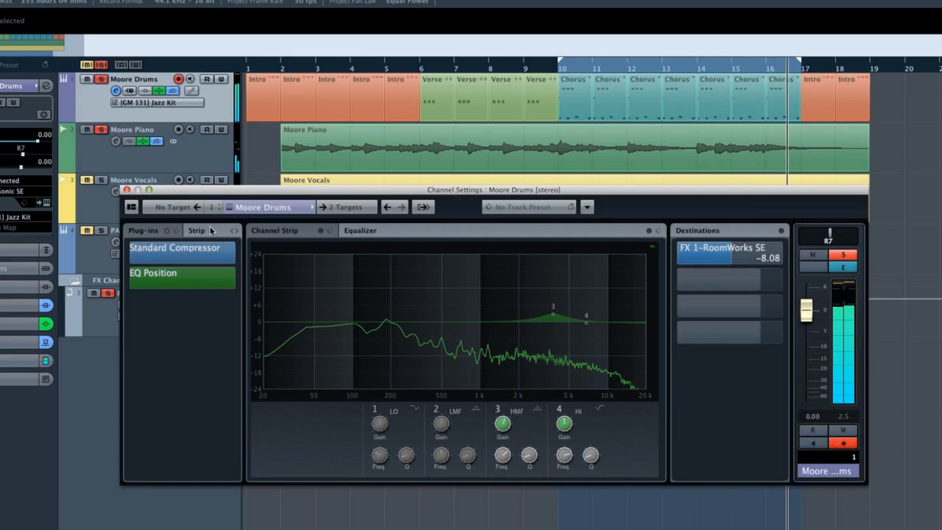
{"action": "left_click", "coordinate": [217, 211]}
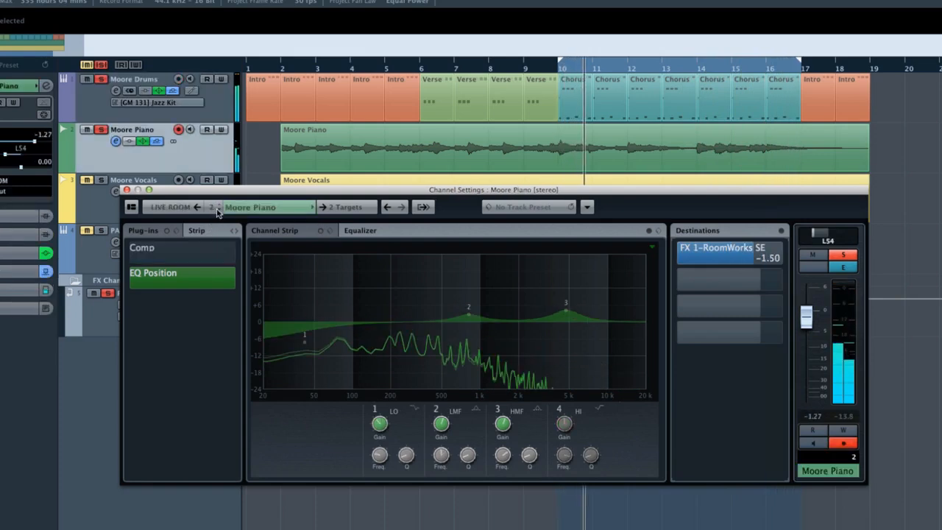
{"action": "left_click", "coordinate": [217, 211]}
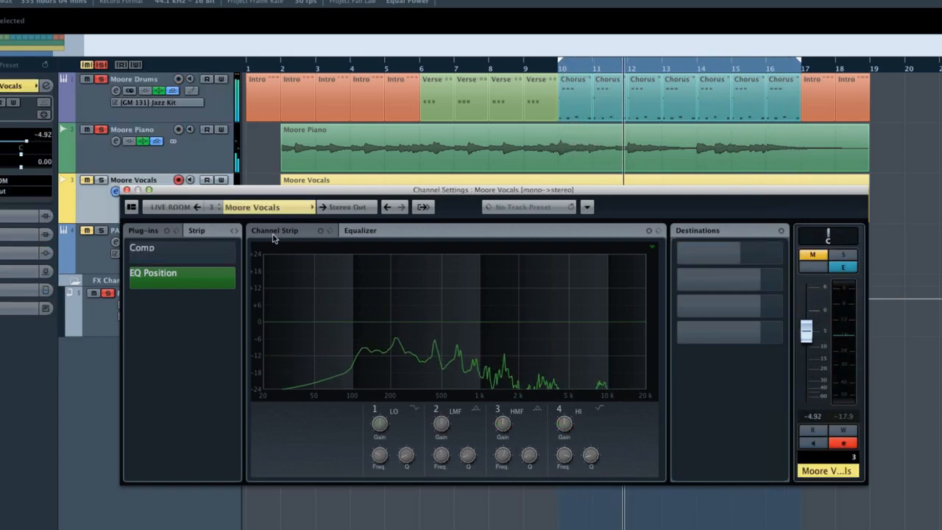
{"action": "left_click", "coordinate": [774, 254]}
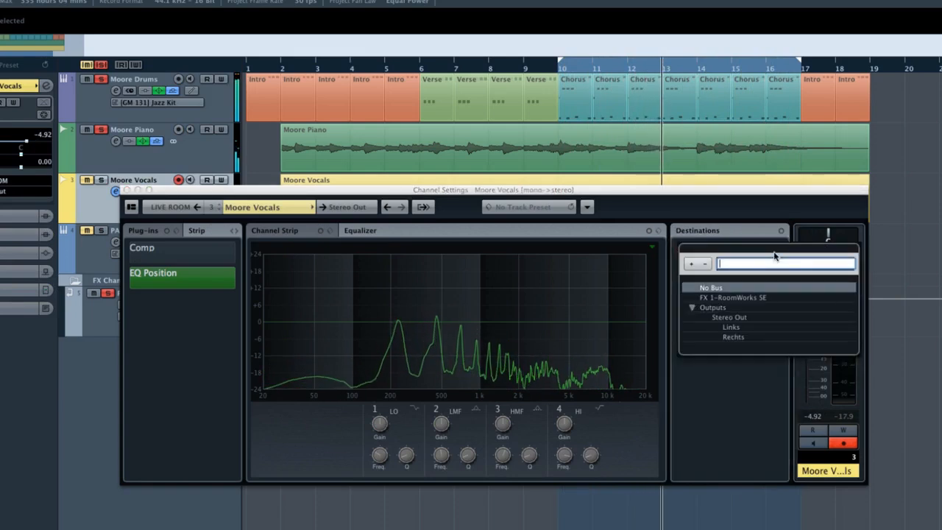
{"action": "left_click", "coordinate": [748, 297]}
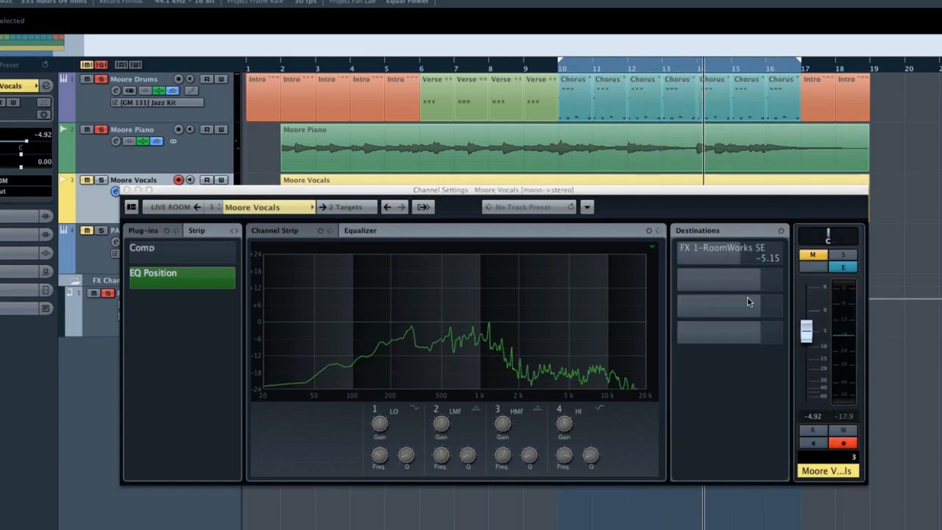
Step: Activate Moore Vocals' RoomWorks SE send, solo the channel and raise the send level to -3.63
{"action": "left_click", "coordinate": [724, 256]}
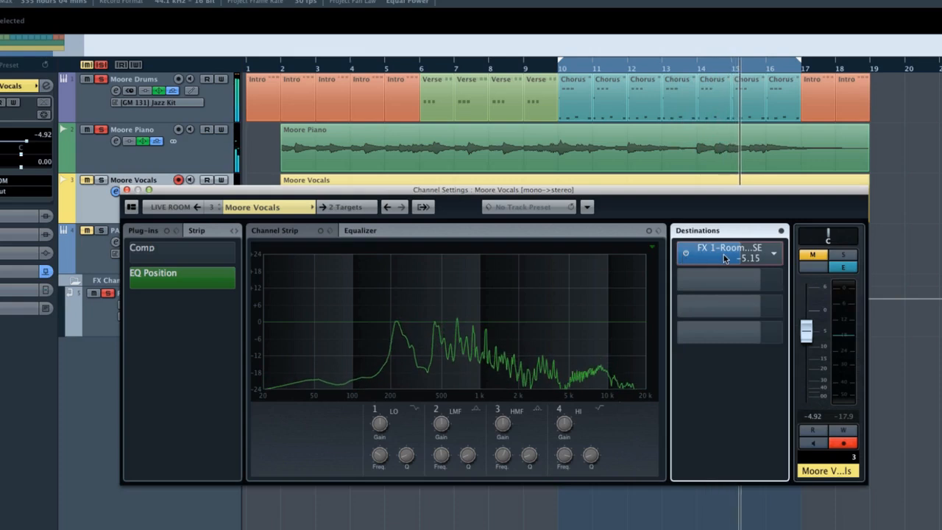
{"action": "left_click", "coordinate": [818, 257]}
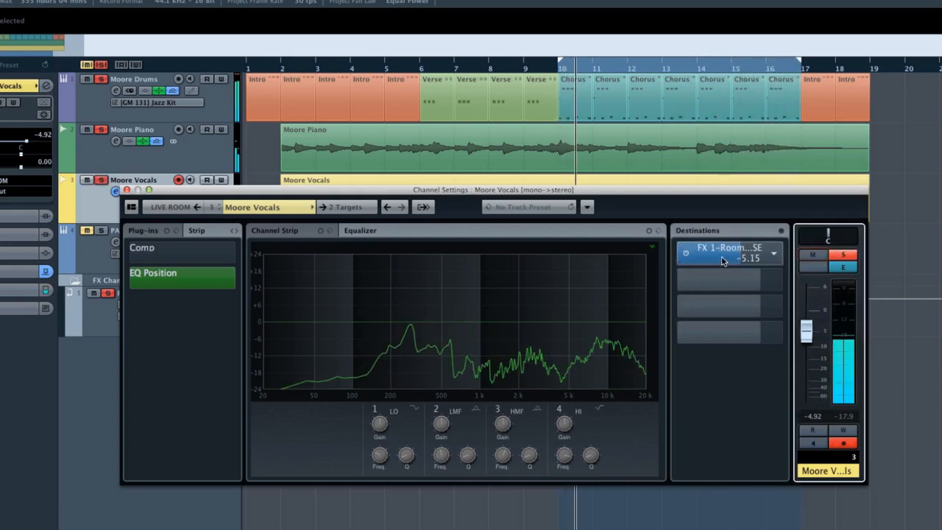
{"action": "left_click_drag", "start_coordinate": [724, 262], "coordinate": [745, 258]}
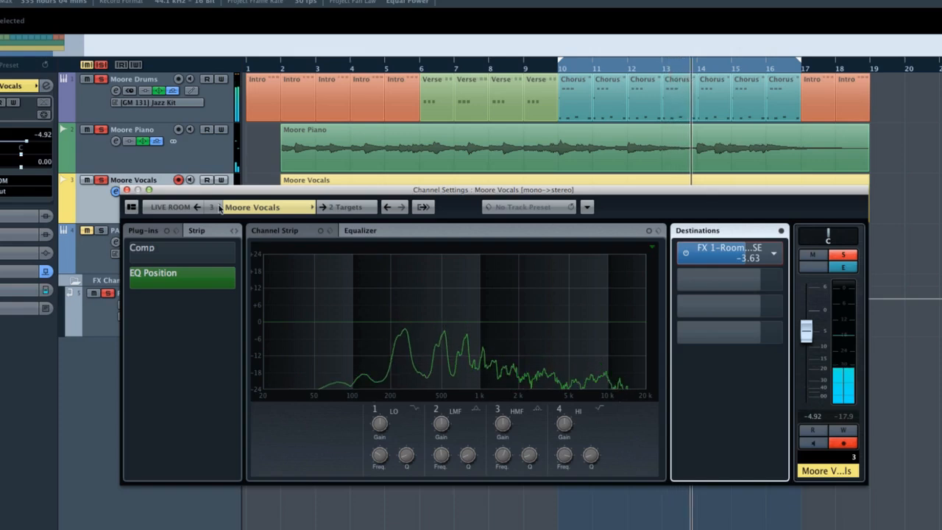
Step: Switch the channel settings to Moore Drums, lower its RoomWorks SE send to -9.75 and close the channel settings
{"action": "key", "text": "Up"}
{"action": "key", "text": "Up"}
{"action": "left_click_drag", "start_coordinate": [731, 252], "coordinate": [715, 250]}
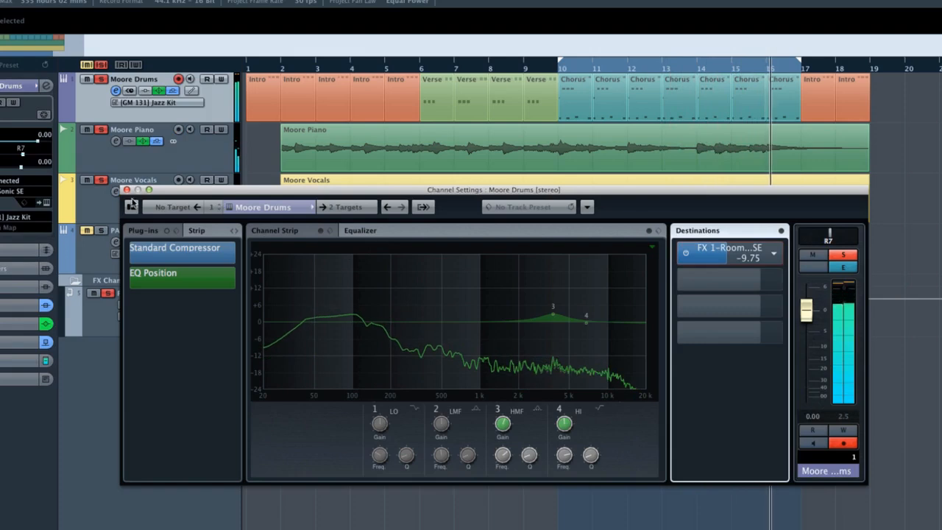
{"action": "left_click", "coordinate": [126, 190]}
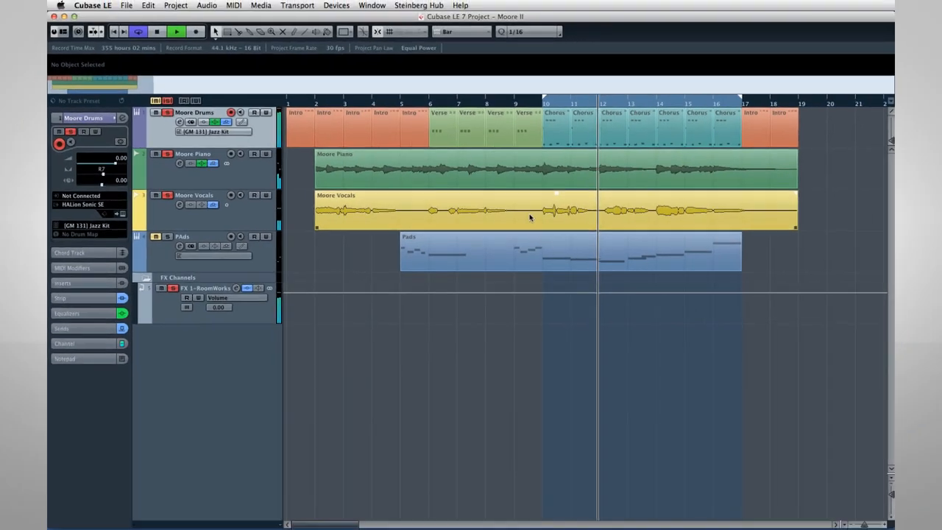
Step: Stop playback, set the locators to span the whole song from bar 1 to bar 20, and open the Audio Mixdown export
{"action": "key", "text": "space"}
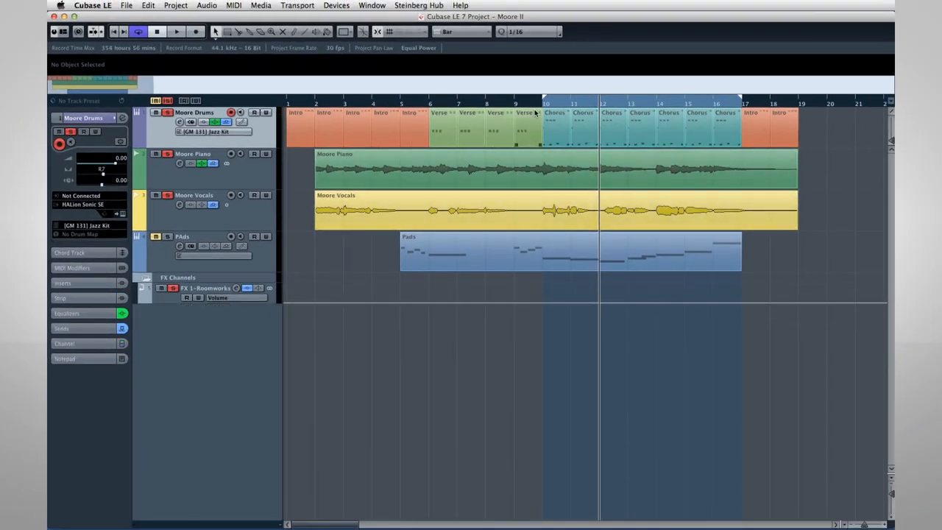
{"action": "left_click_drag", "start_coordinate": [543, 99], "coordinate": [290, 99]}
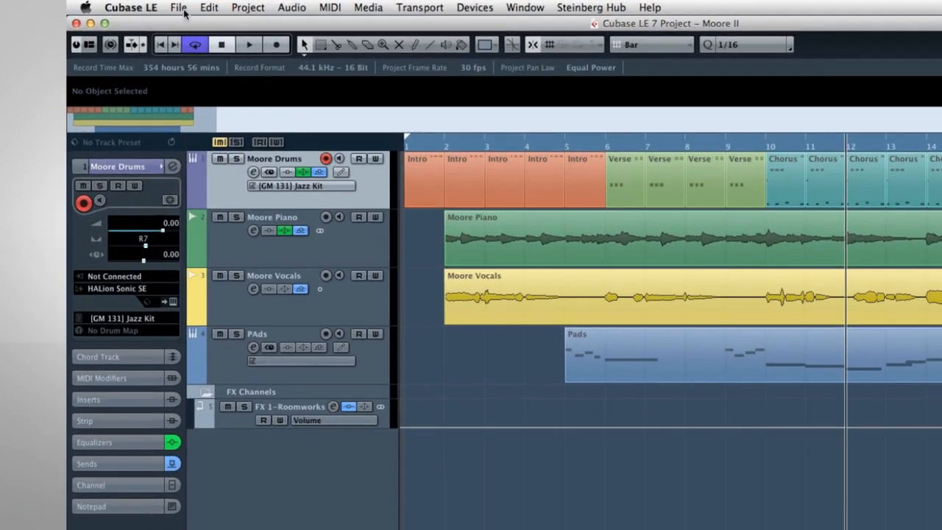
{"action": "left_click", "coordinate": [127, 5]}
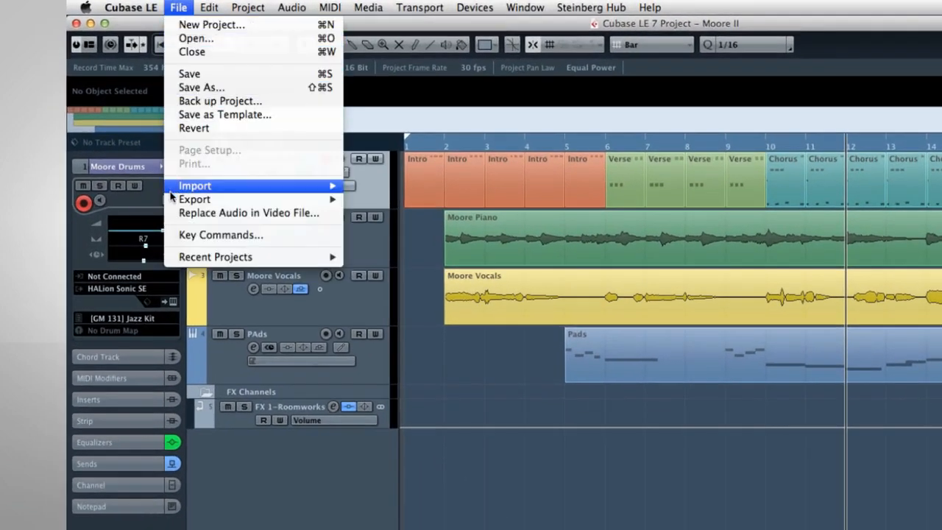
{"action": "mouse_move", "coordinate": [272, 200]}
{"action": "left_click", "coordinate": [371, 226]}
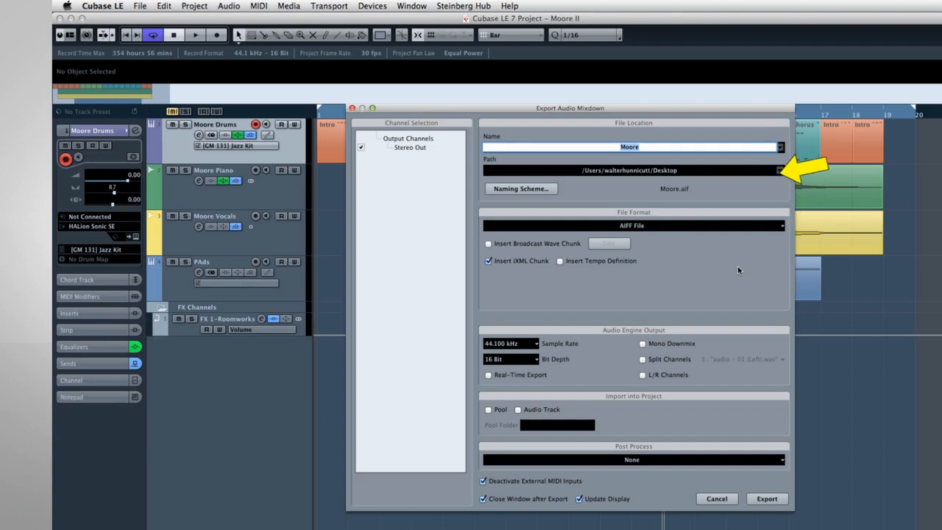
Step: Set the mixdown's file format to MPEG 1 Layer 3 File and give its ID3 tag the title Moore
{"action": "left_click", "coordinate": [765, 226]}
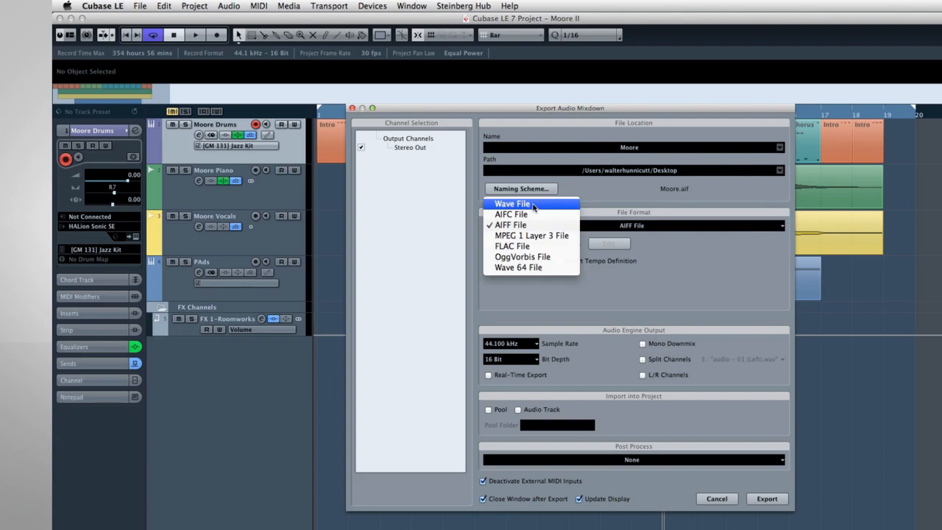
{"action": "left_click", "coordinate": [568, 235]}
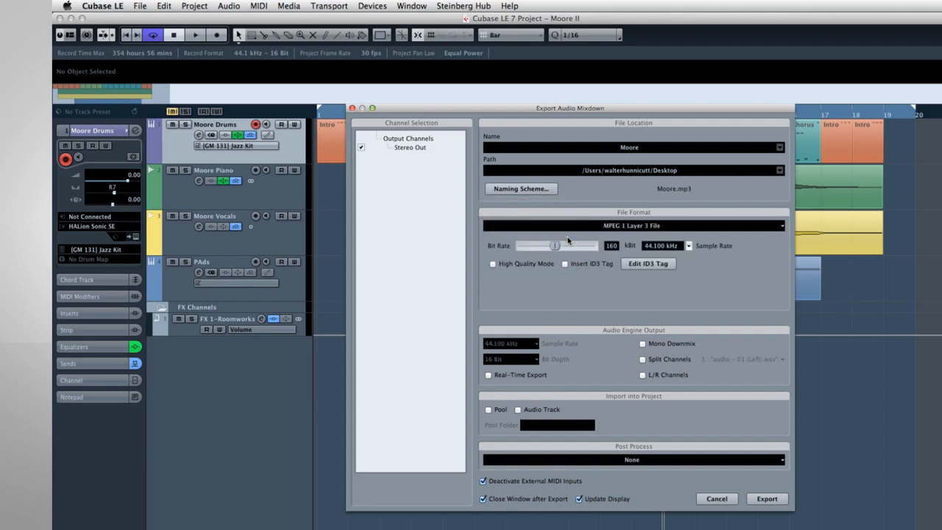
{"action": "left_click", "coordinate": [648, 264]}
{"action": "left_click", "coordinate": [540, 141]}
{"action": "type", "text": "Moore"}
{"action": "key", "text": "Return"}
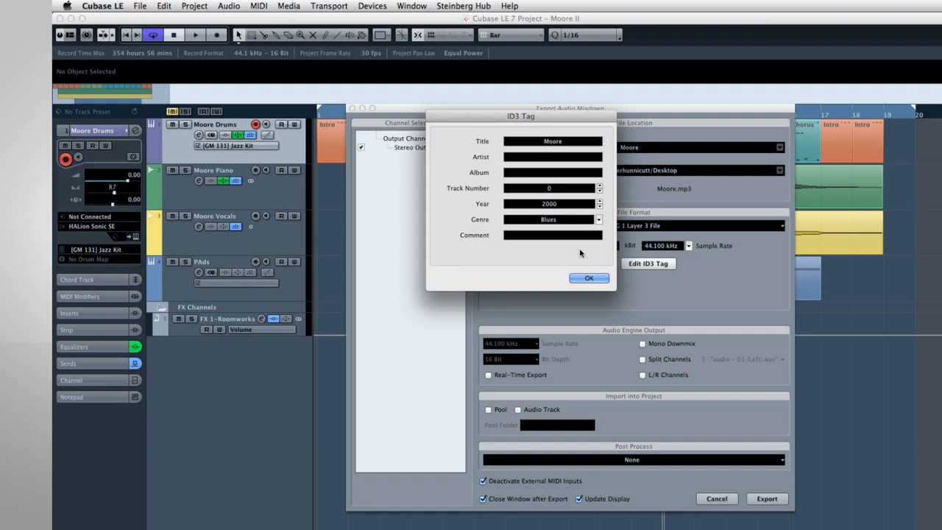
{"action": "left_click", "coordinate": [588, 279]}
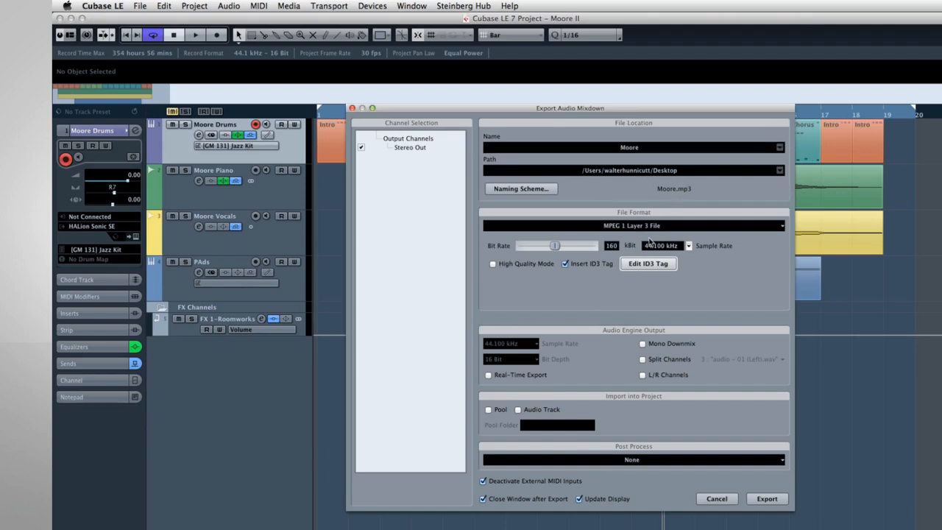
Step: Export the mixdown with import into the pool and an audio track, copying the file to the working directory
{"action": "left_click", "coordinate": [519, 409]}
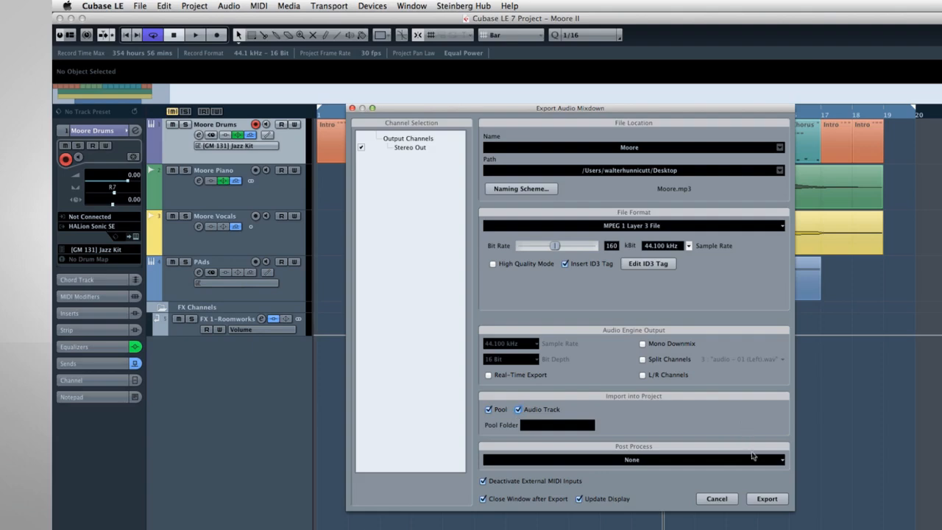
{"action": "left_click", "coordinate": [754, 500]}
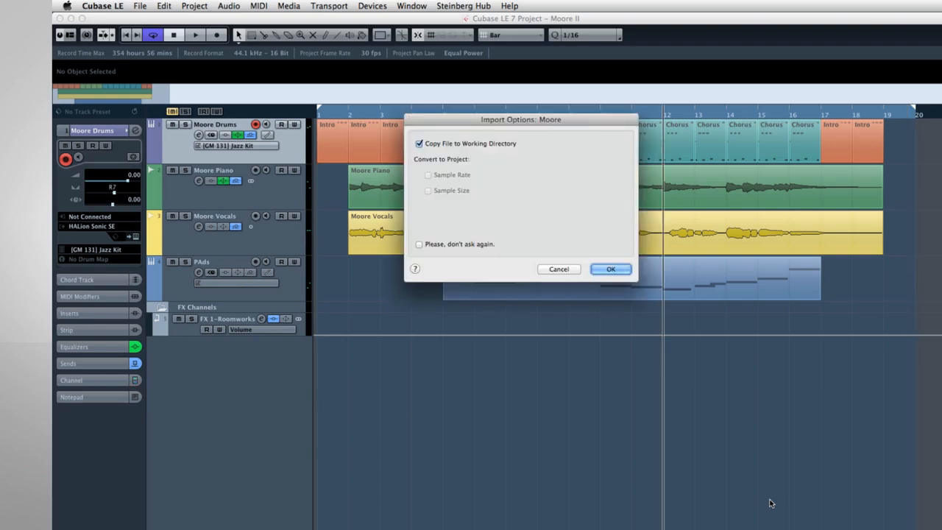
{"action": "left_click", "coordinate": [608, 269]}
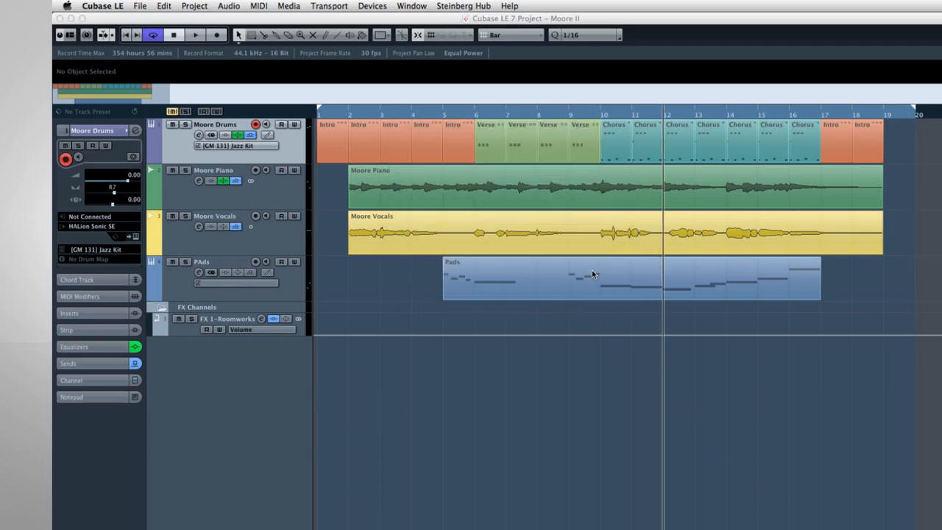